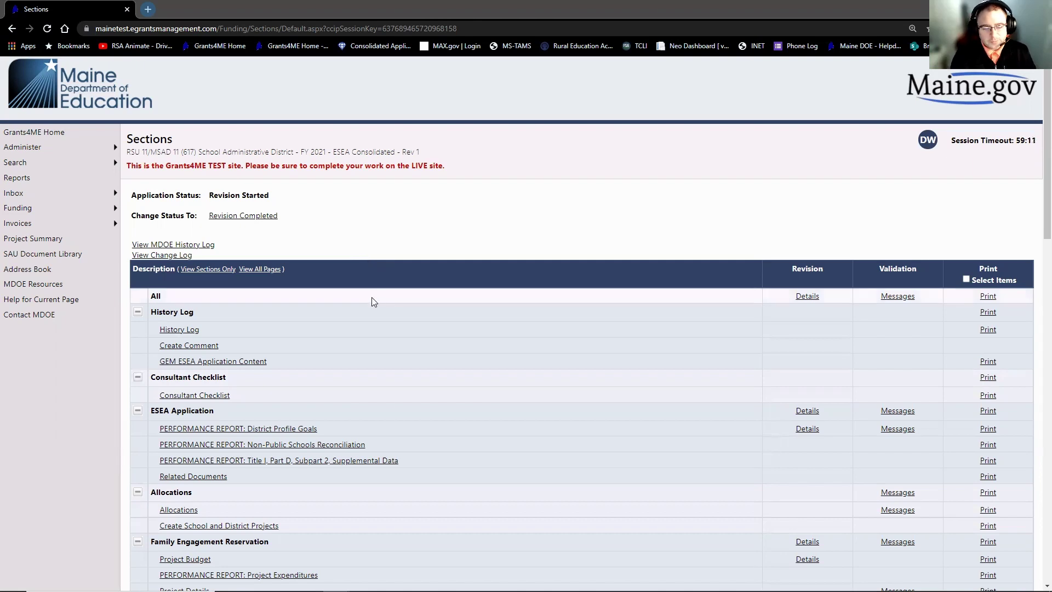
Open the Non-Public Schools Reconciliation report page, then bring up the open Word documents.
left_click(351, 445)
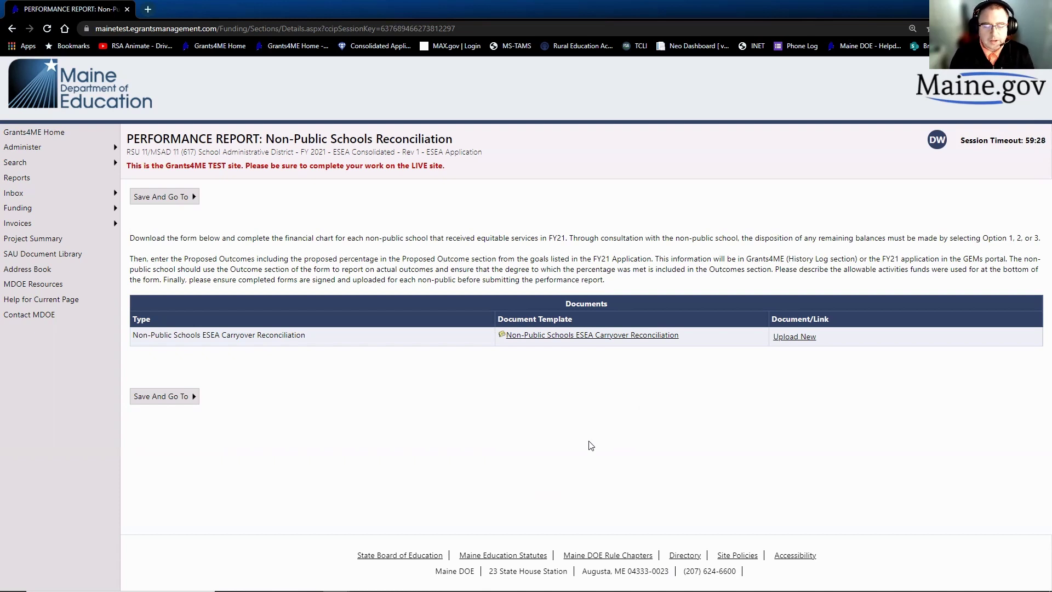
mouse_move(493, 589)
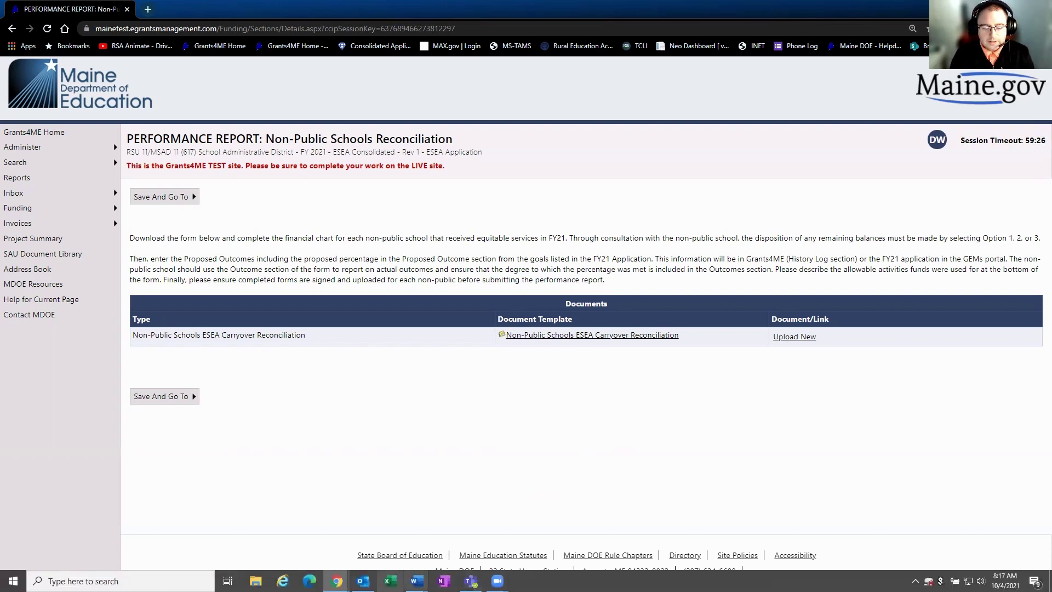
left_click(417, 581)
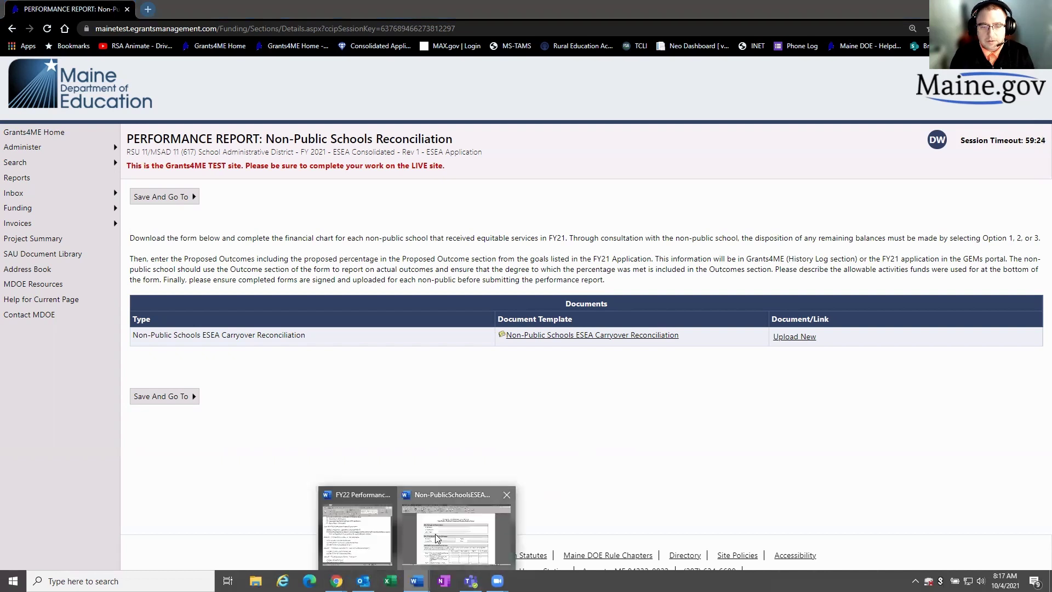
Bring the Carryover Reconciliation Form forward in Word and review its Rows A–D carryover table.
left_click(436, 539)
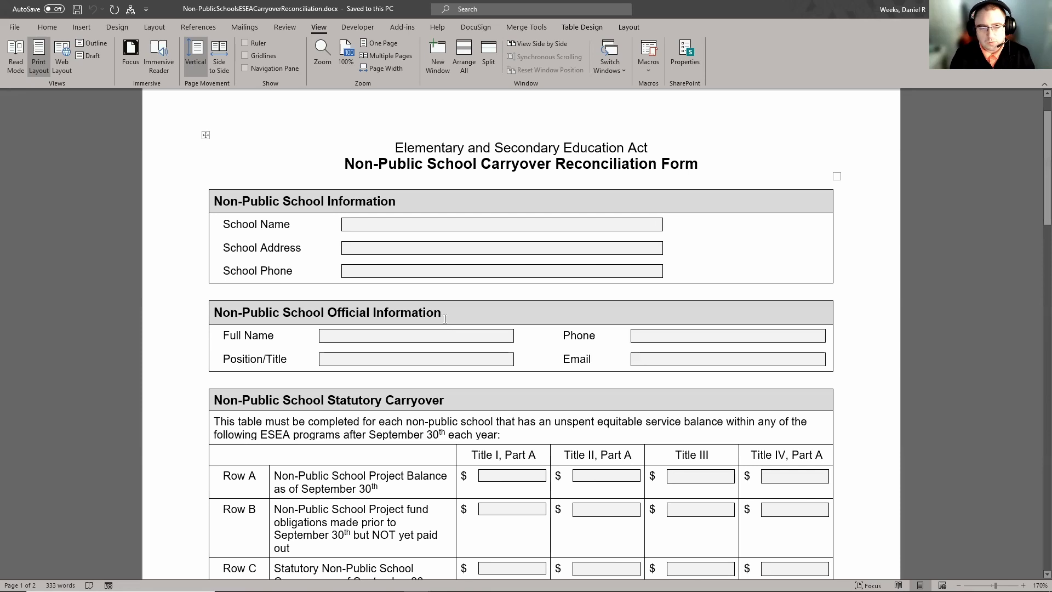
scroll(438, 312, "down", 2)
scroll(413, 291, "down", 2)
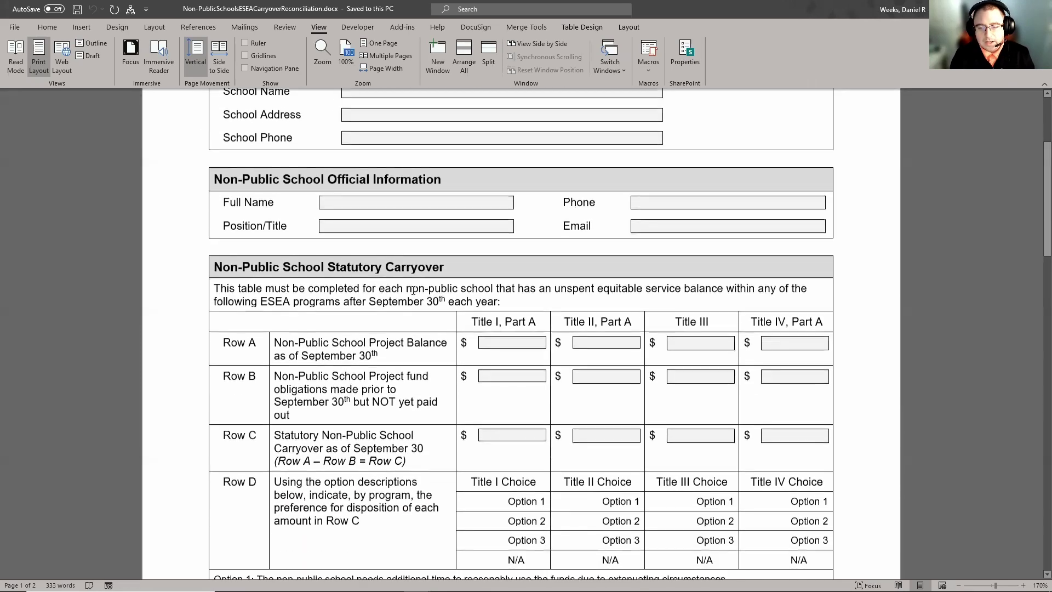
scroll(392, 274, "down", 3)
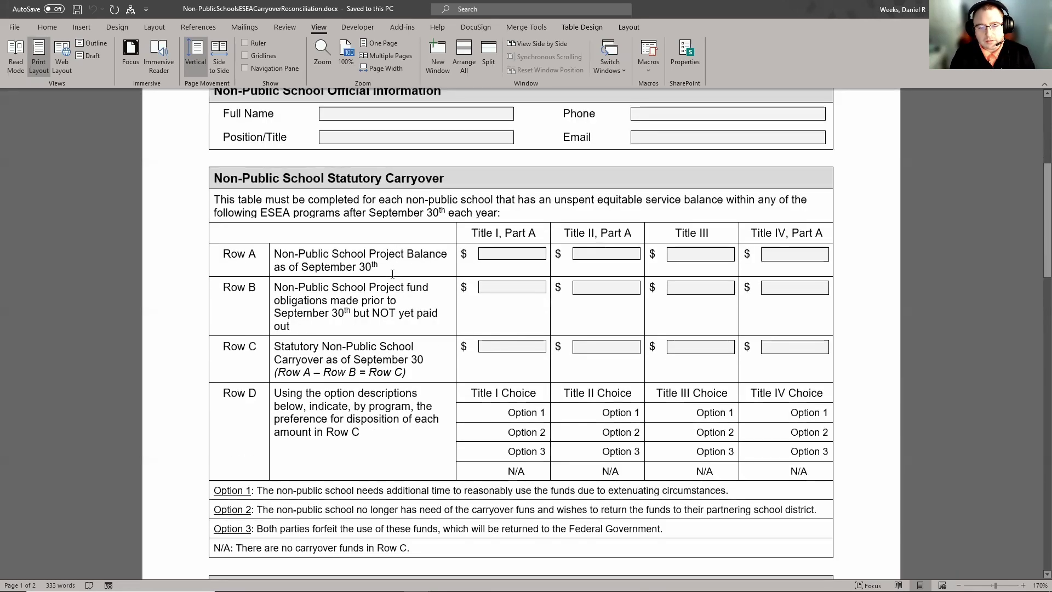
scroll(393, 274, "down", 1)
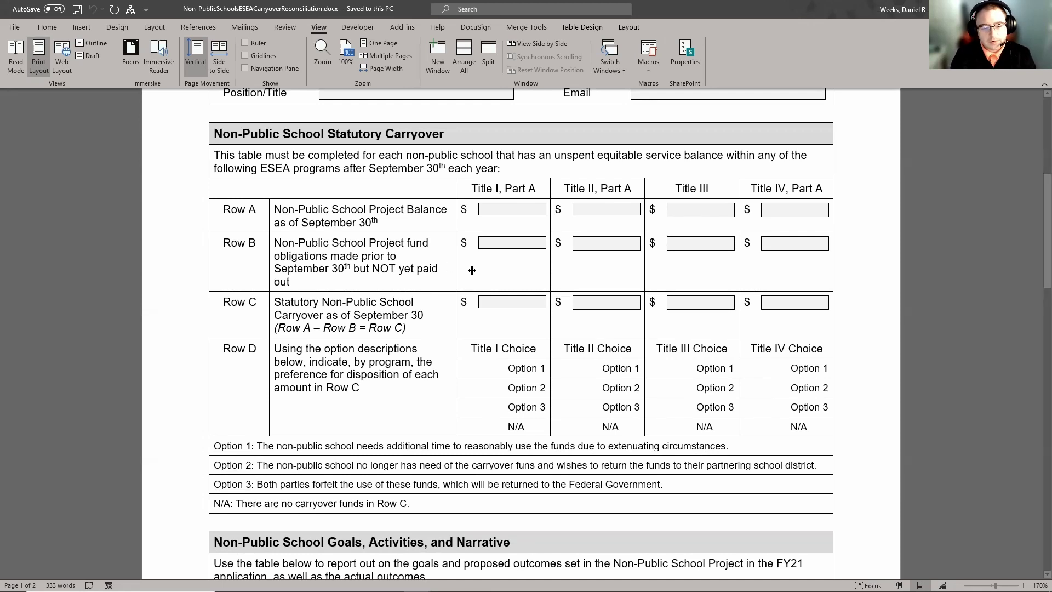
scroll(391, 321, "down", 2)
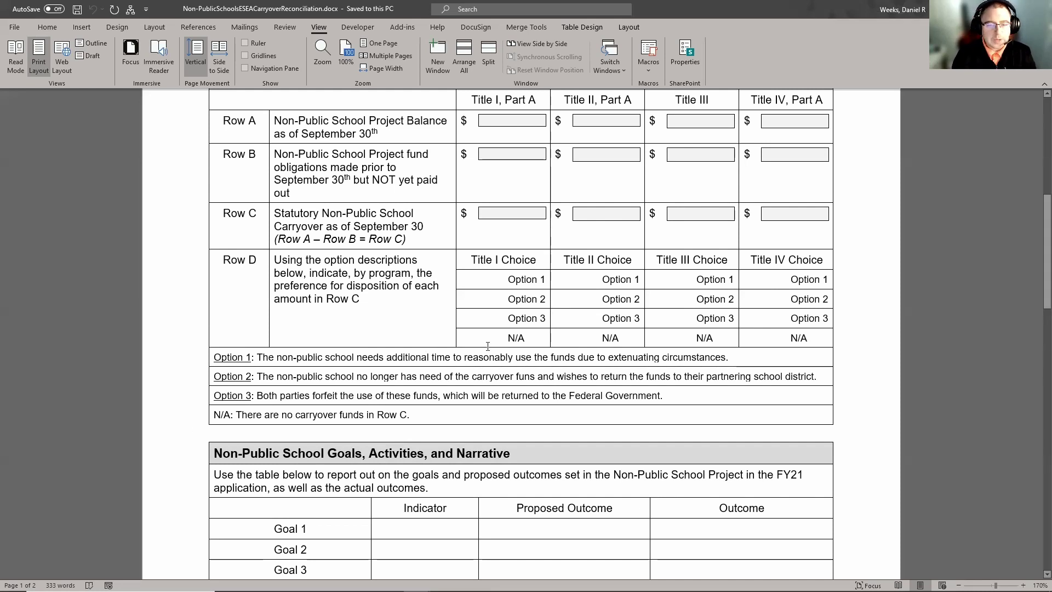
Scroll through the Goals table and place the cursor in the empty activities description box.
scroll(501, 337, "down", 3)
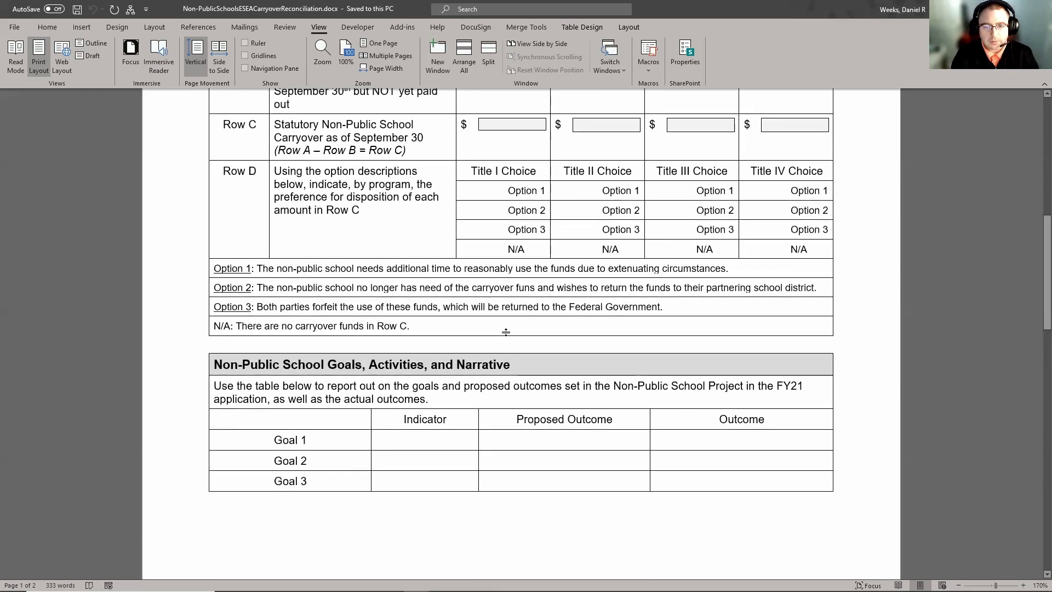
scroll(506, 332, "down", 1)
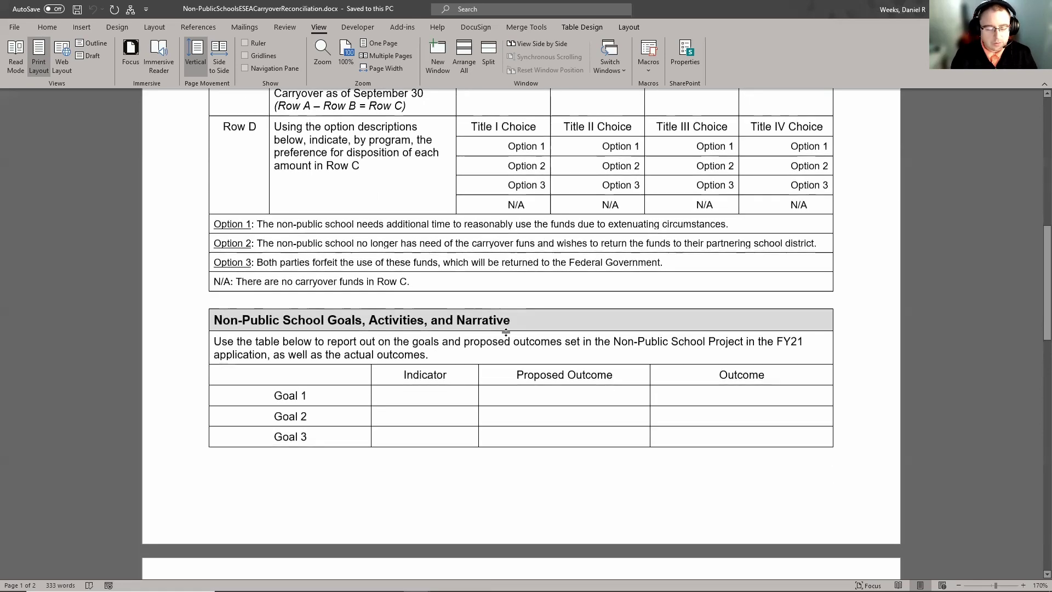
scroll(506, 332, "down", 2)
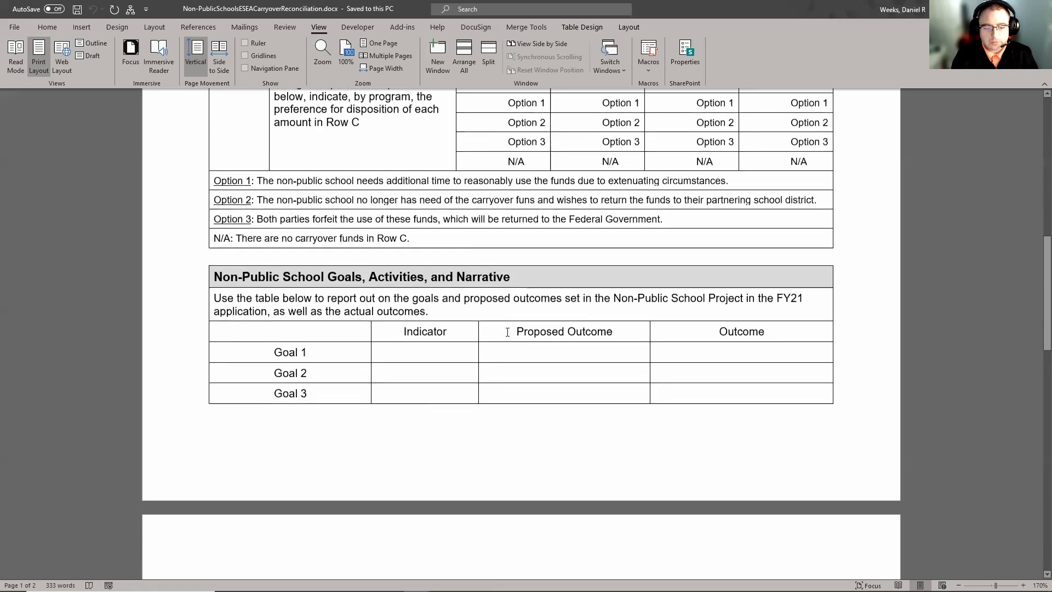
scroll(508, 332, "down", 1)
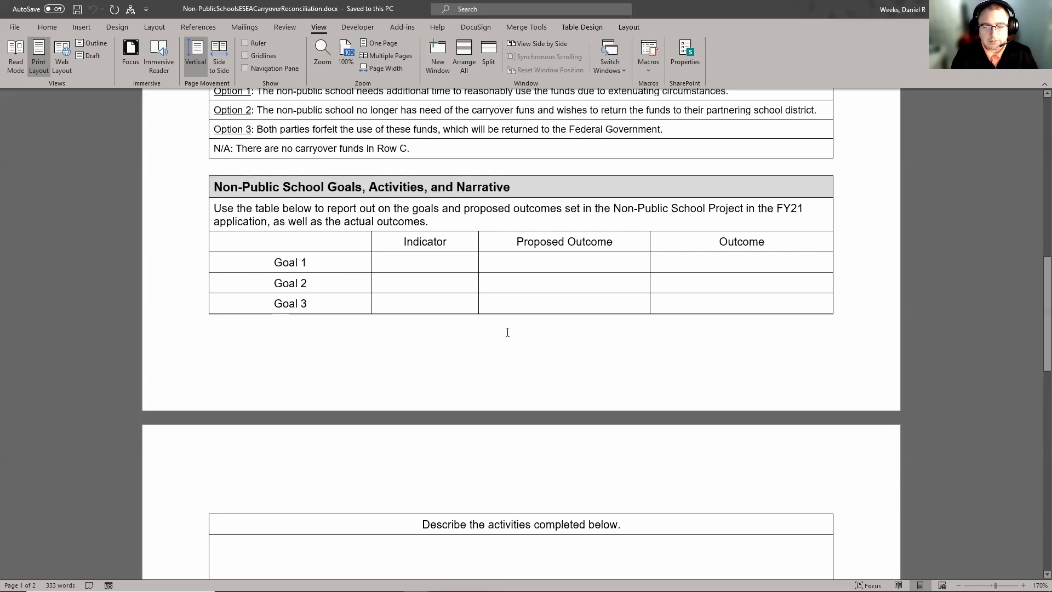
scroll(507, 332, "down", 1)
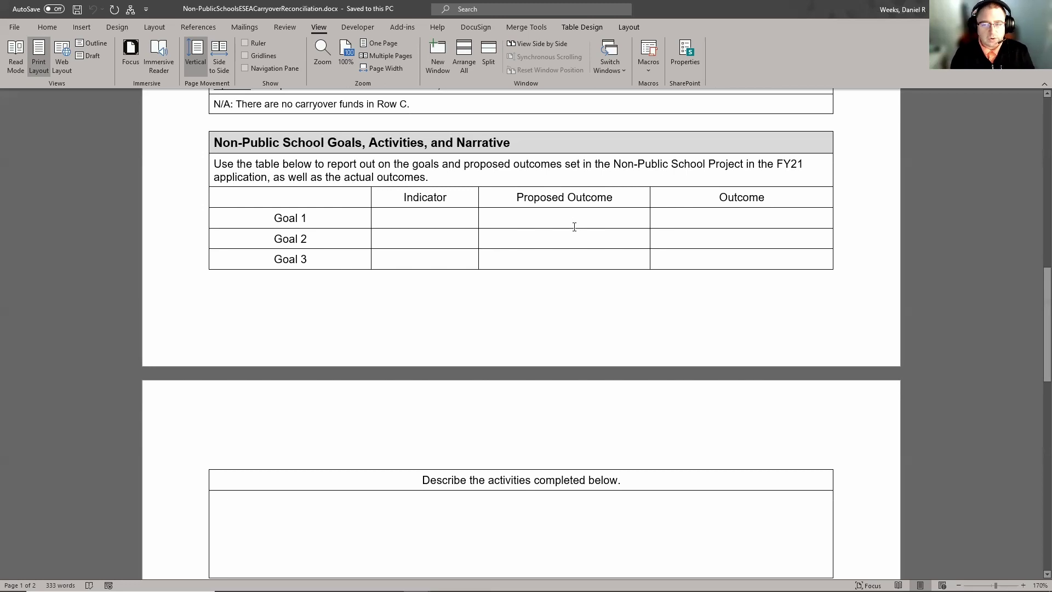
scroll(581, 221, "down", 4)
scroll(581, 221, "down", 5)
left_click(321, 229)
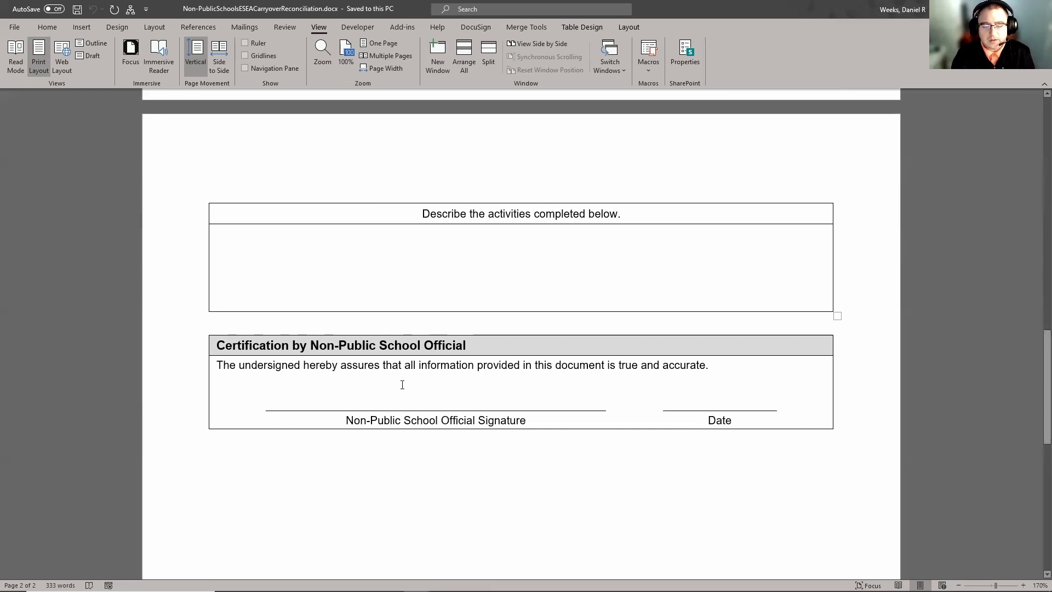
Review the closing certification section, then switch back to the Grants4ME reconciliation page.
scroll(456, 406, "down", 1)
scroll(456, 406, "down", 1)
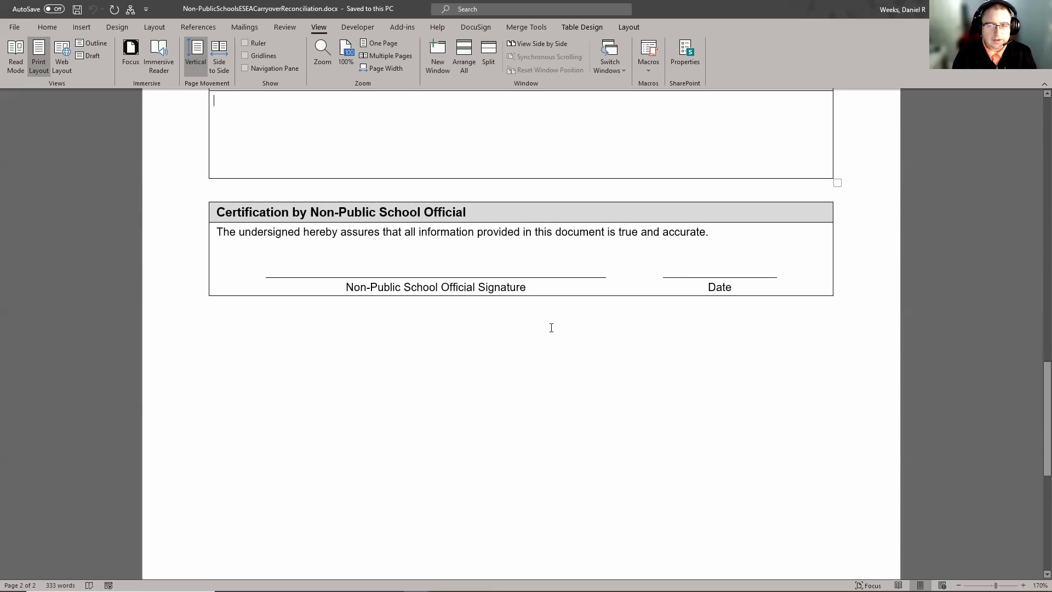
scroll(707, 144, "up", 5)
key("alt+Tab")
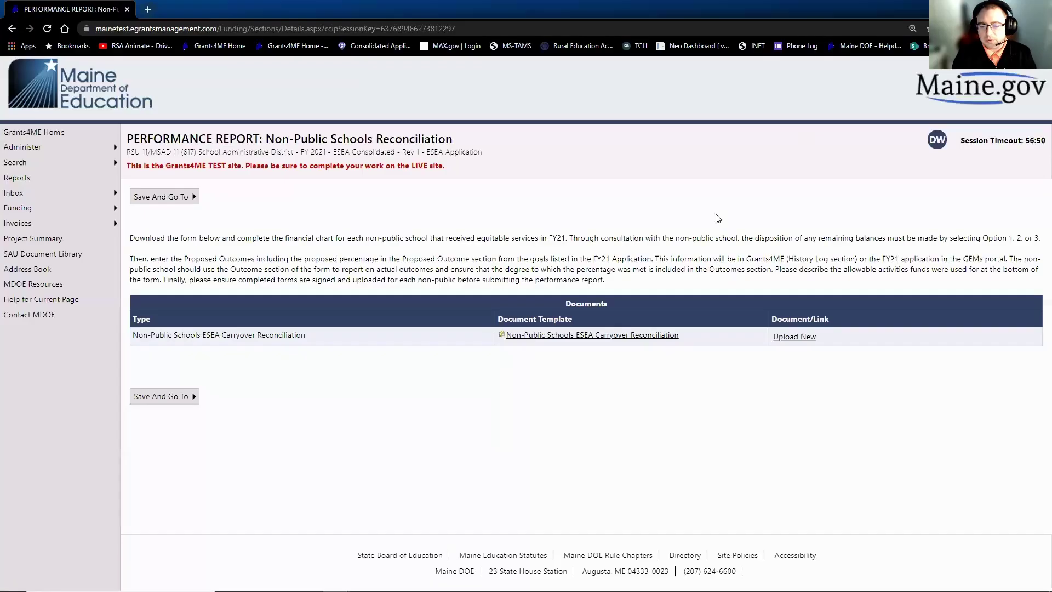
Note the Upload New spot for the completed form, then return to the Sections list.
left_click(813, 339)
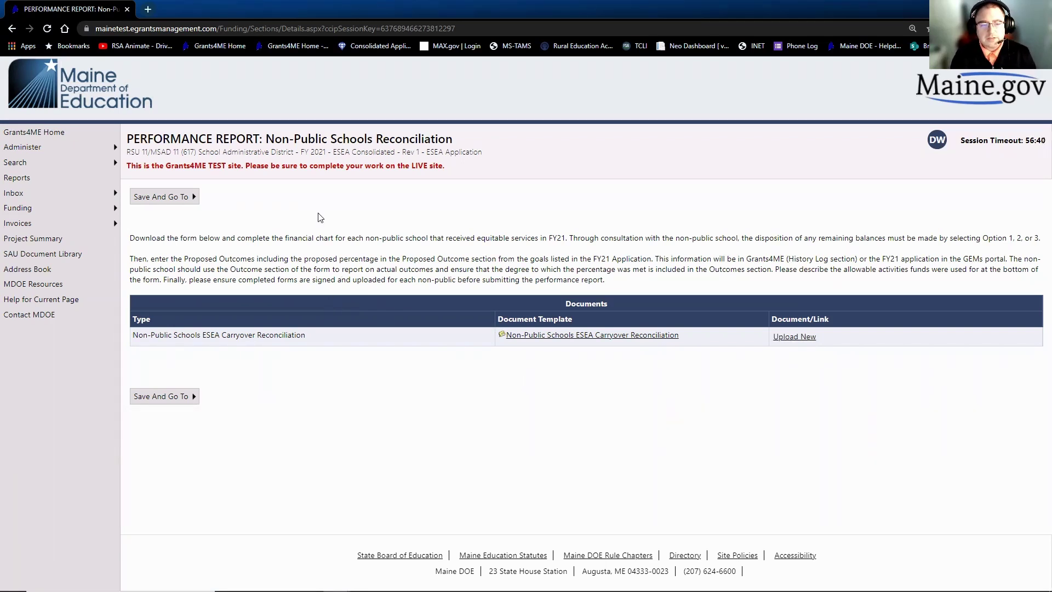
left_click(183, 198)
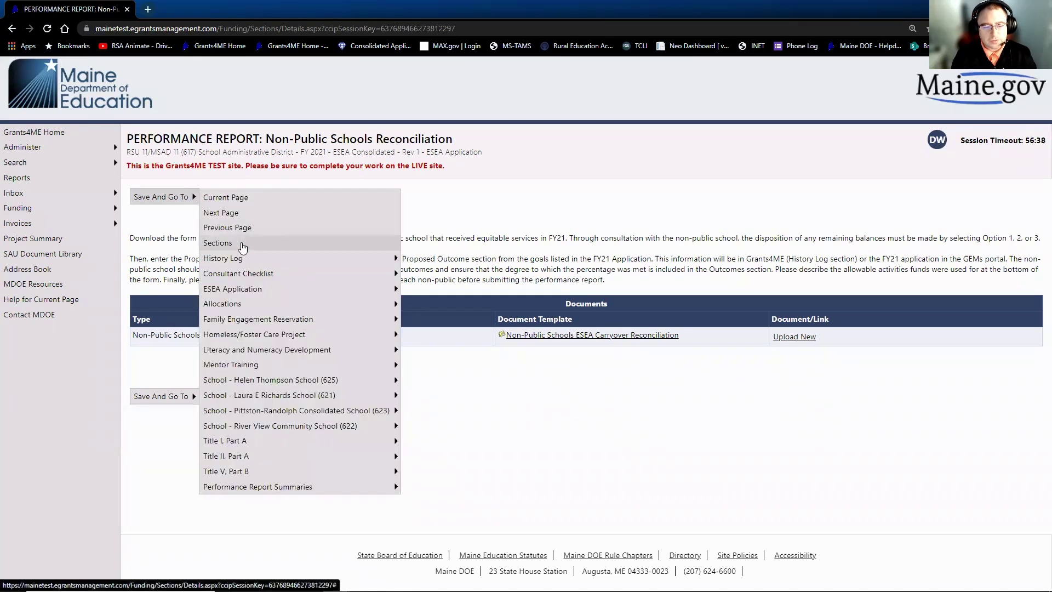
left_click(241, 243)
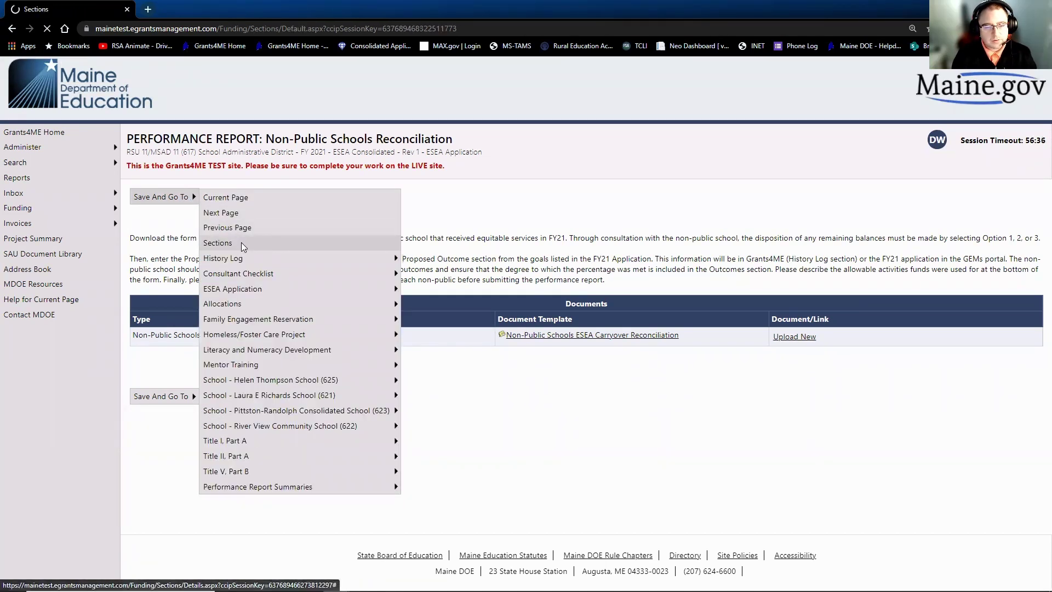
scroll(345, 384, "down", 3)
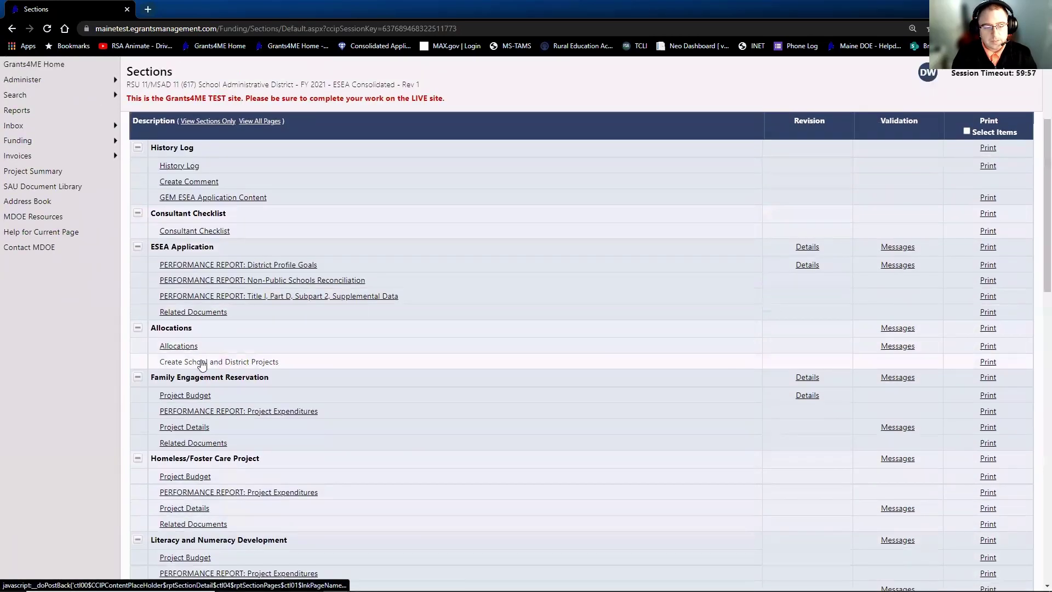
left_click(254, 363)
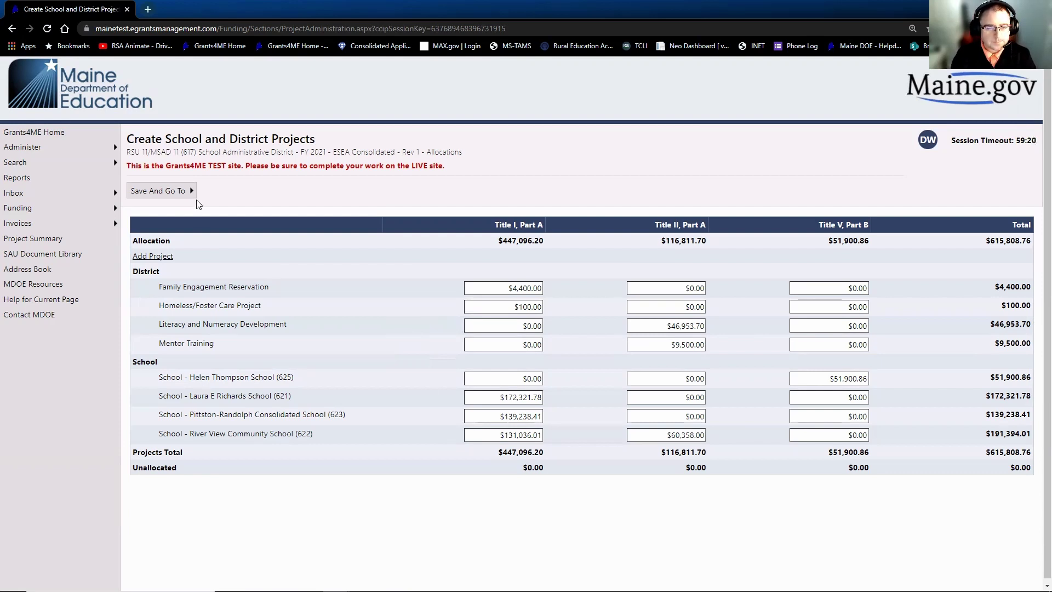
mouse_move(192, 193)
left_click(224, 237)
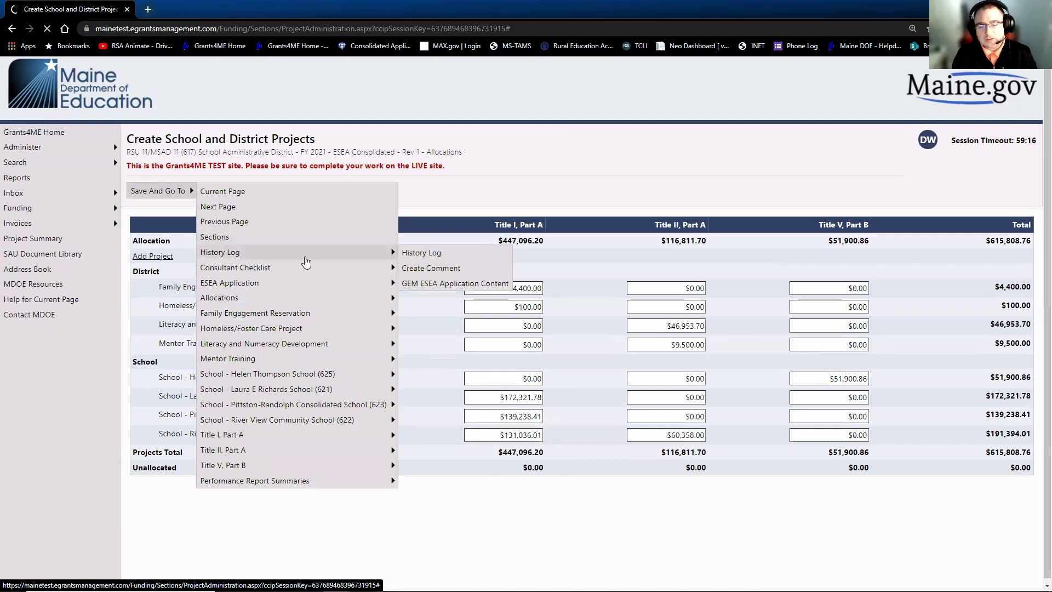
mouse_move(399, 299)
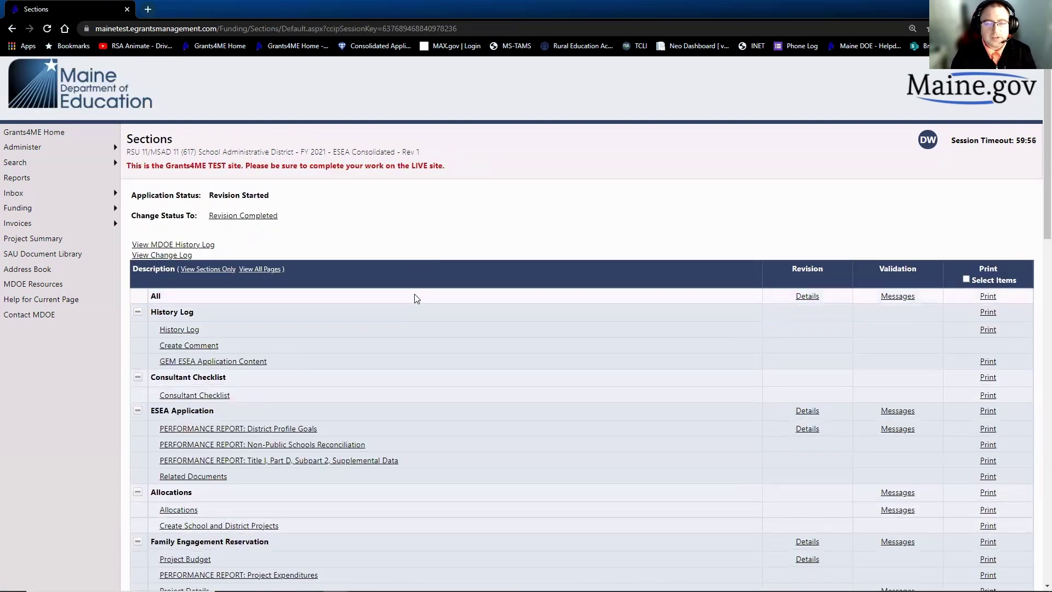
scroll(414, 296, "down", 2)
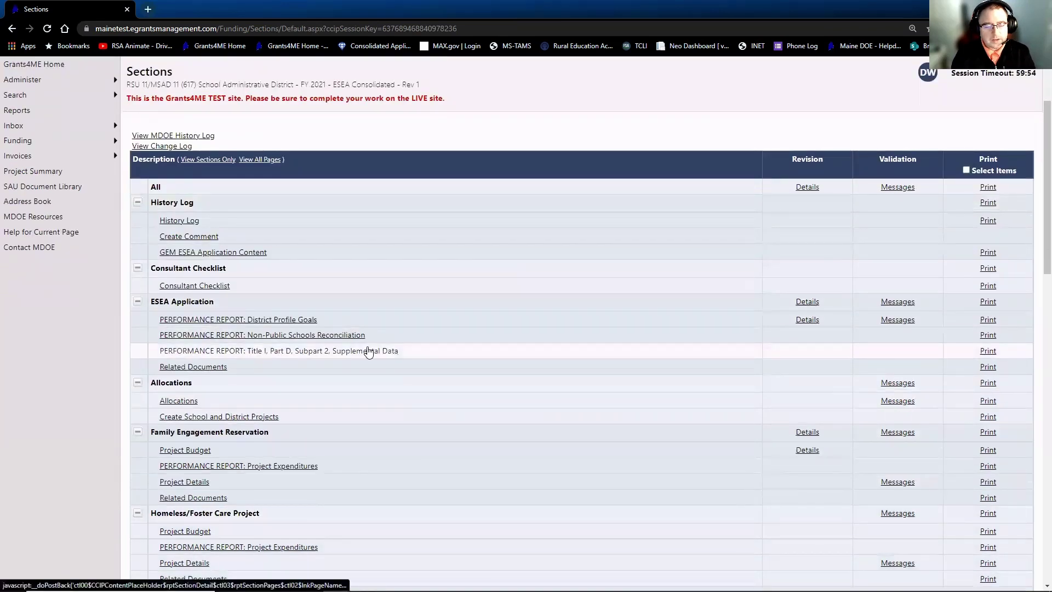
left_click(369, 352)
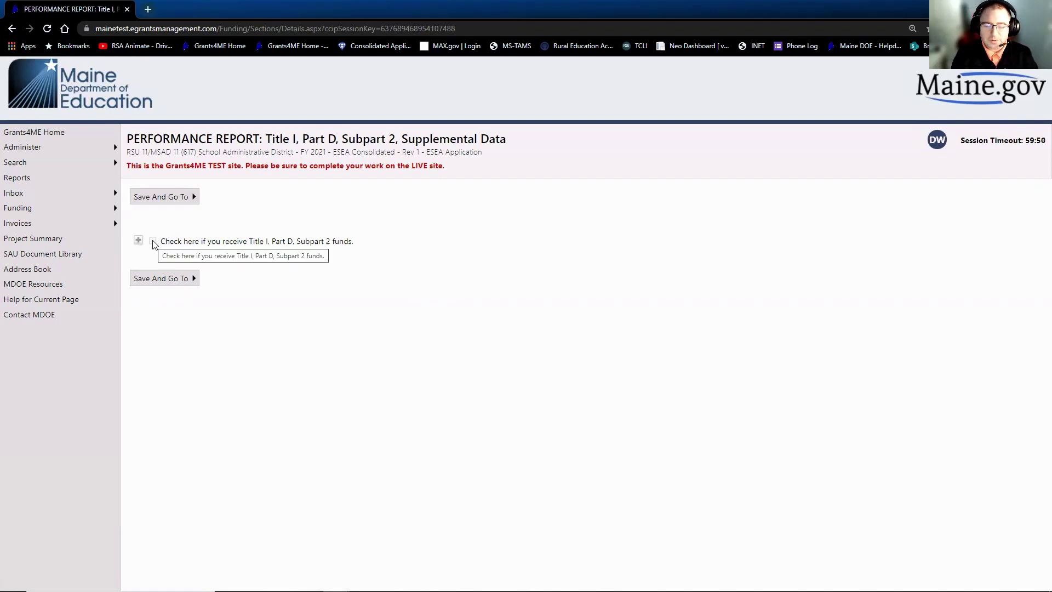
left_click(138, 243)
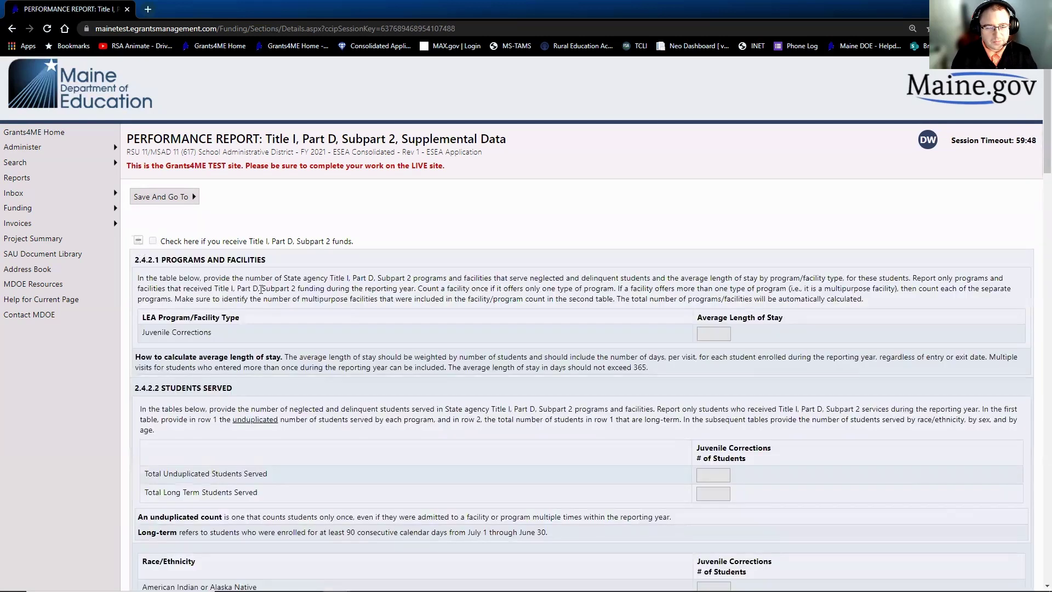
scroll(286, 320, "down", 1)
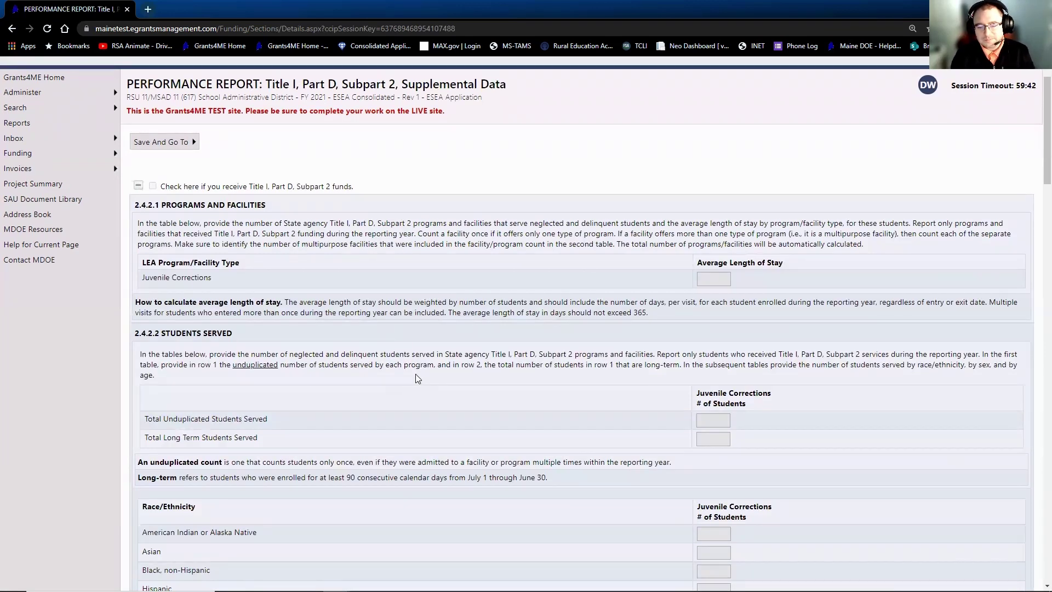
scroll(415, 373, "down", 2)
scroll(416, 373, "down", 3)
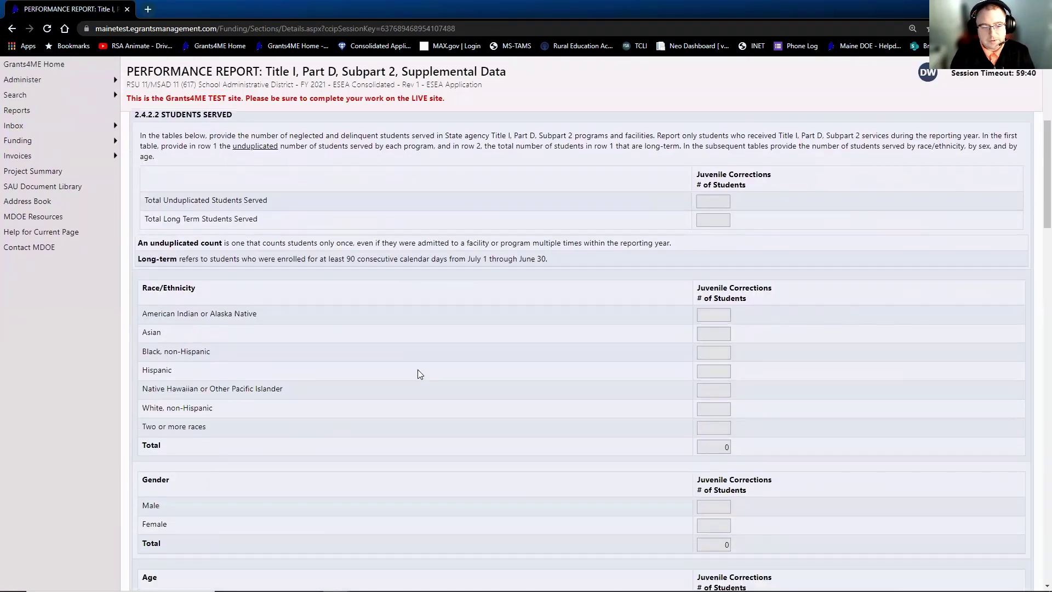
scroll(417, 372, "down", 2)
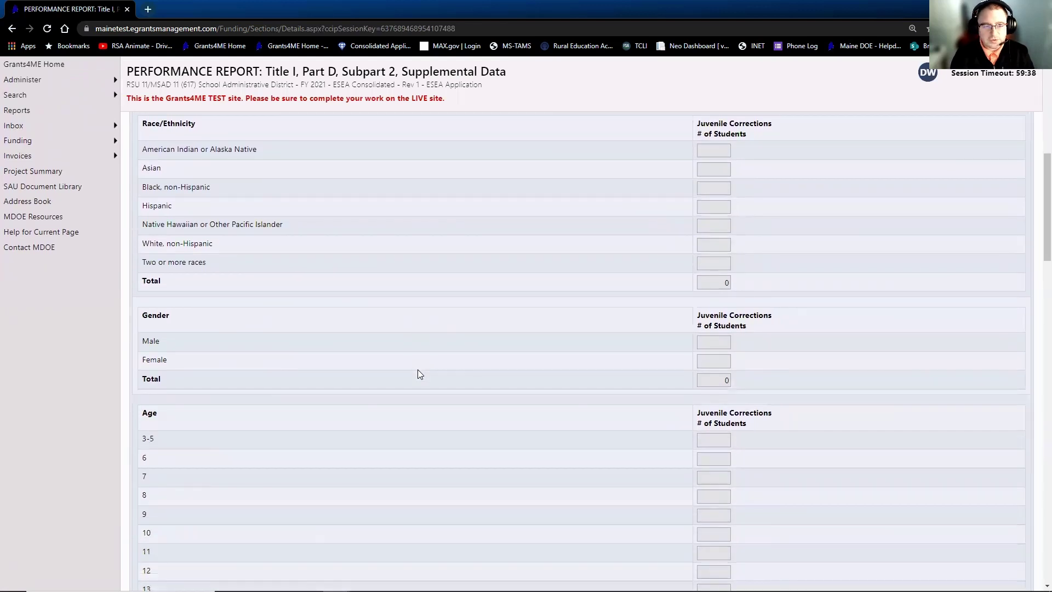
scroll(418, 373, "down", 2)
scroll(421, 372, "down", 7)
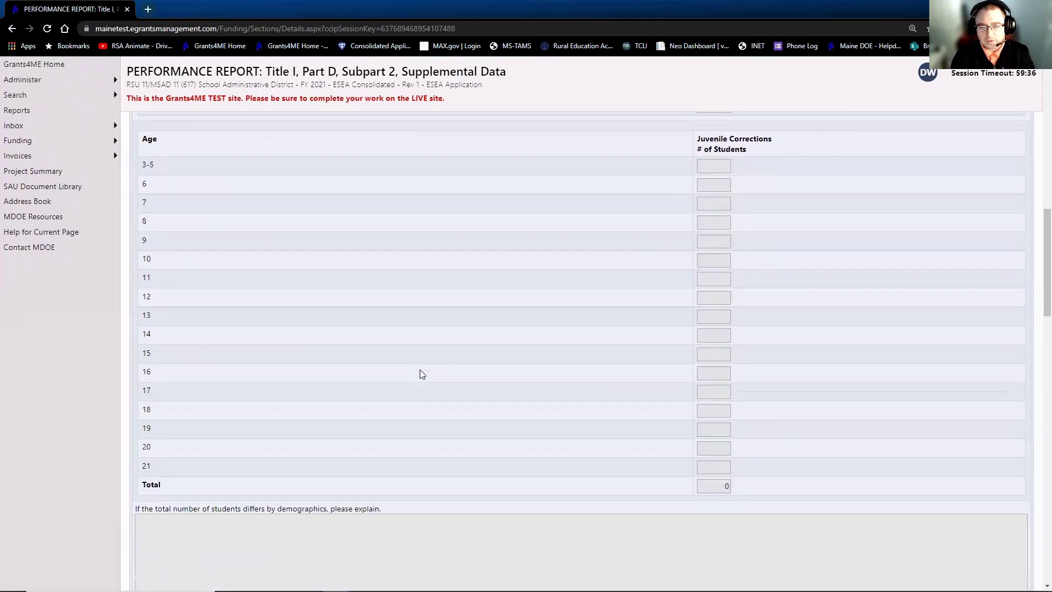
scroll(422, 374, "down", 4)
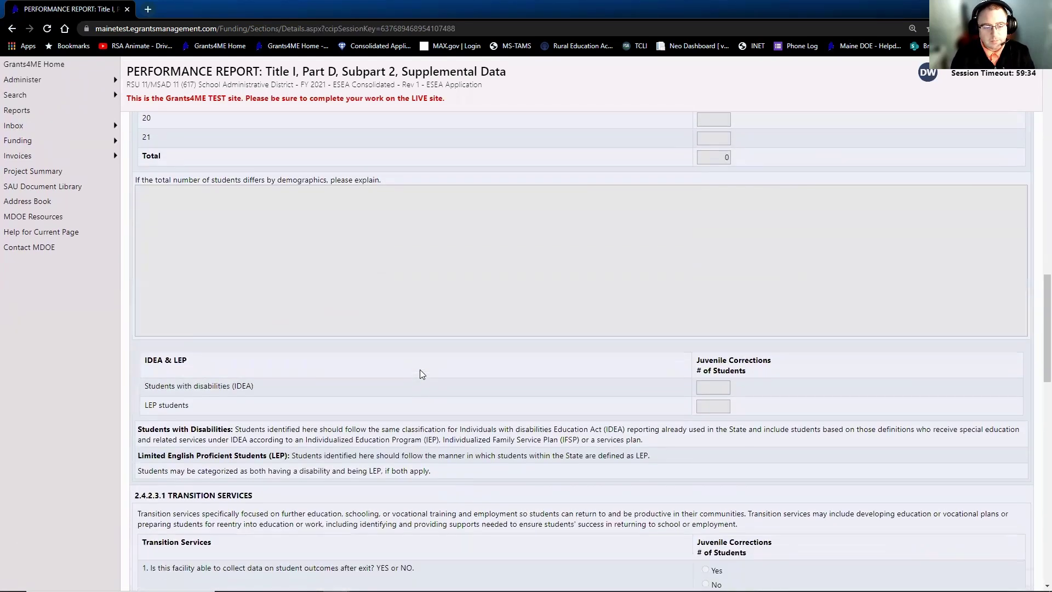
scroll(420, 370, "down", 3)
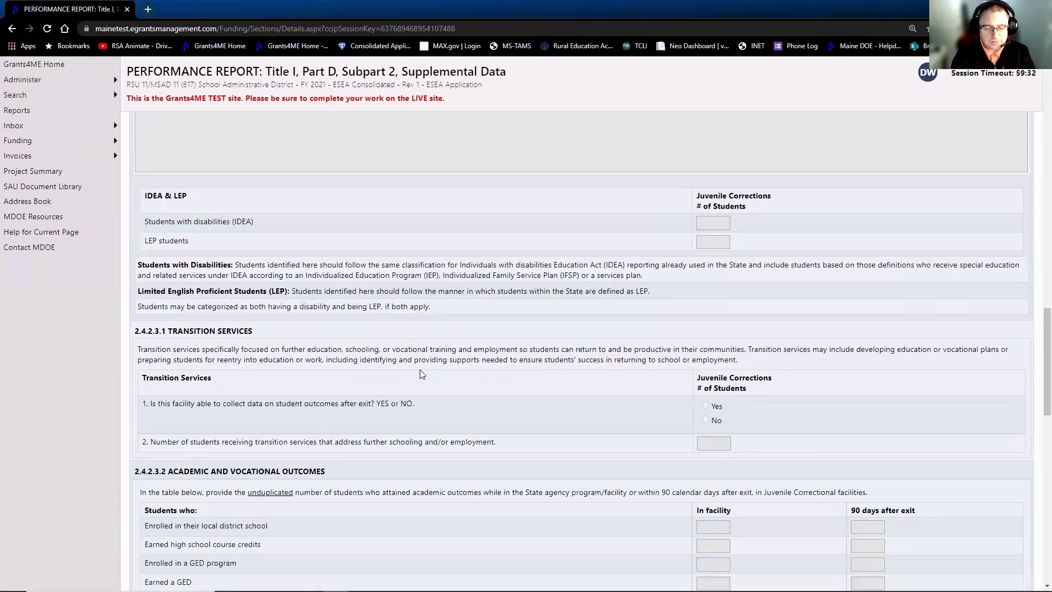
scroll(420, 373, "down", 1)
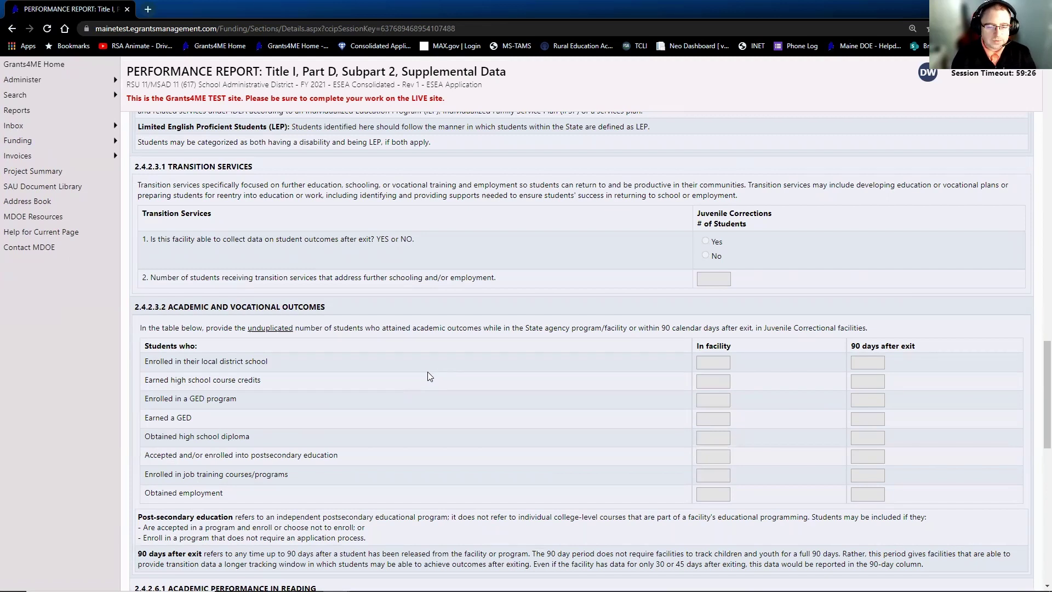
scroll(428, 373, "down", 4)
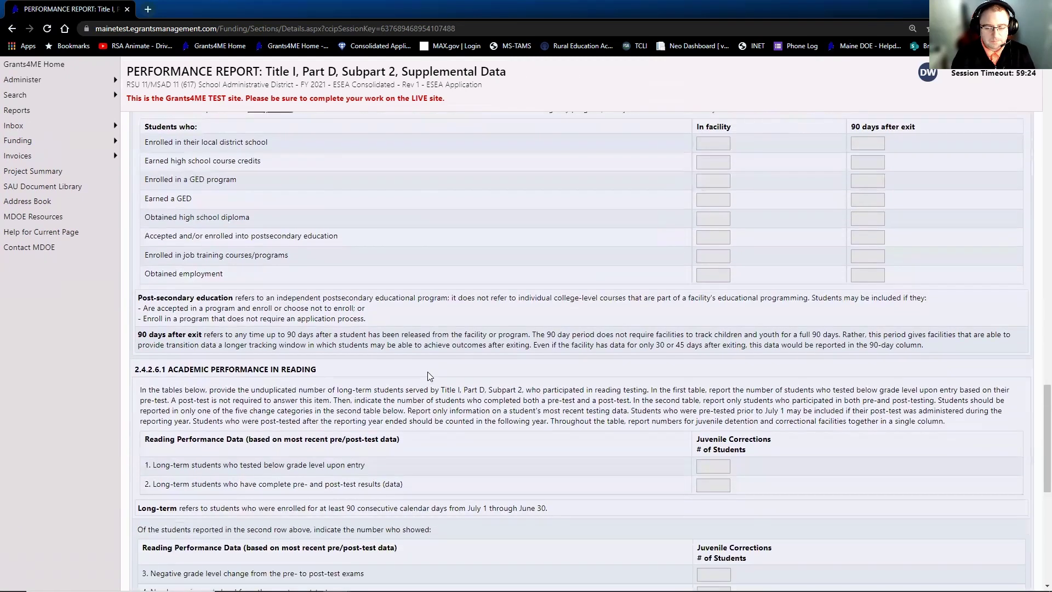
scroll(428, 376, "up", 15)
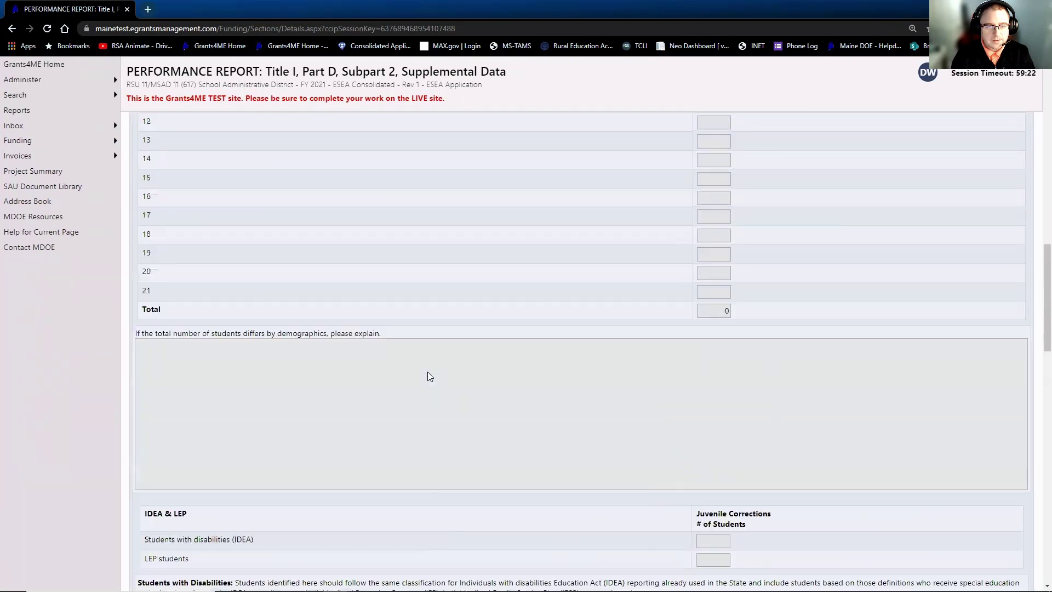
scroll(429, 373, "up", 15)
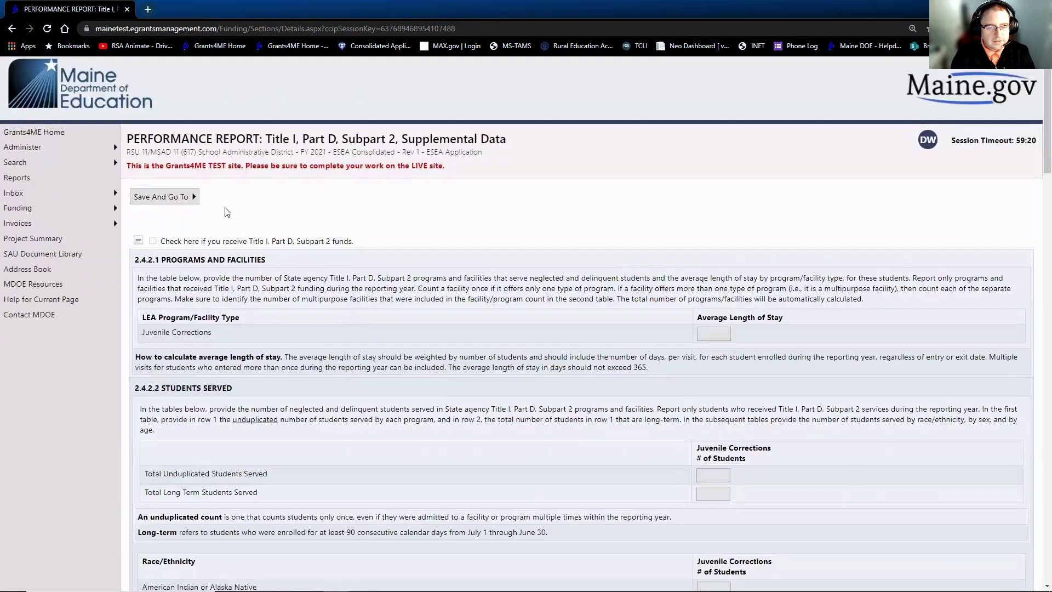
Save the Title I, Part D page and return to RSU 11/MSAD 11's Sections list.
left_click(138, 240)
left_click(182, 197)
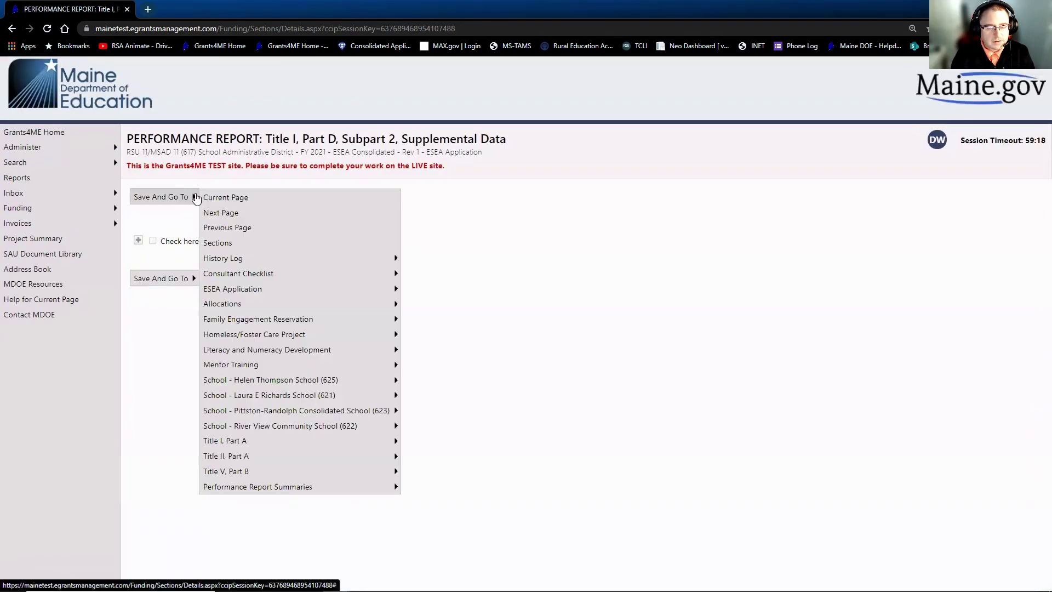
mouse_move(332, 456)
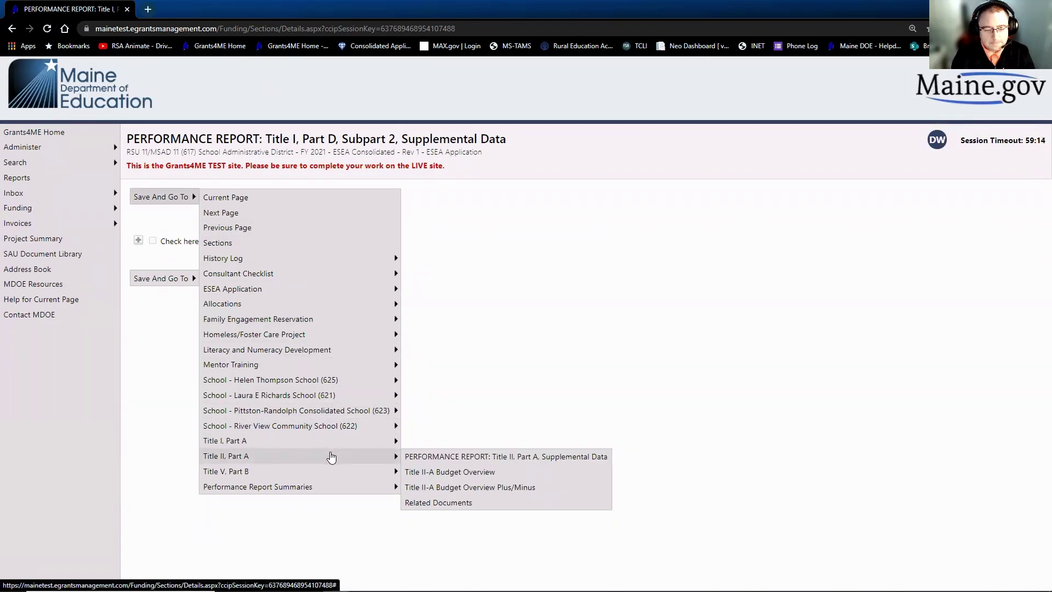
left_click(347, 244)
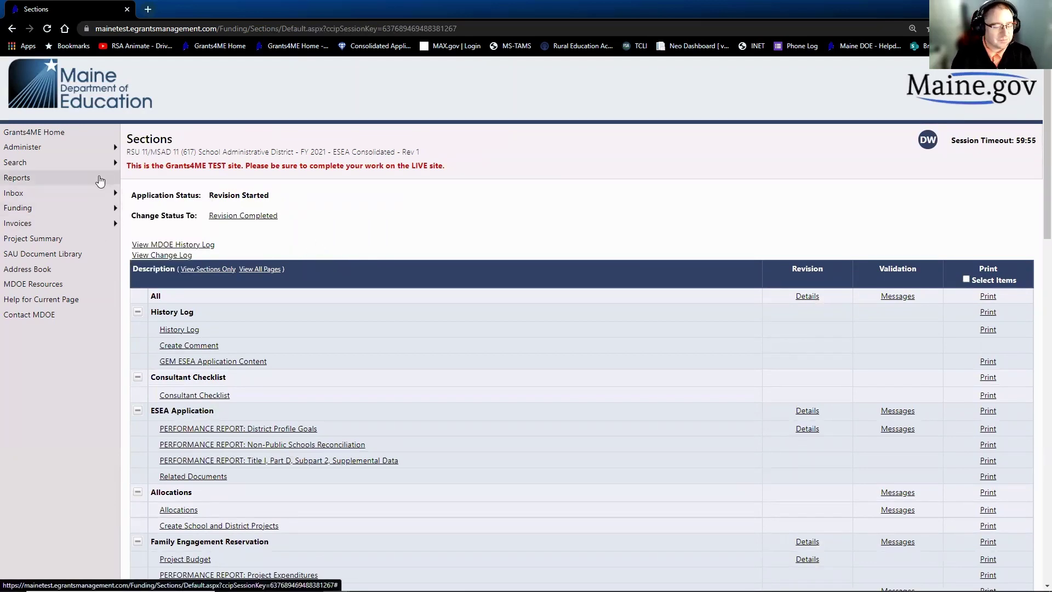
mouse_move(109, 163)
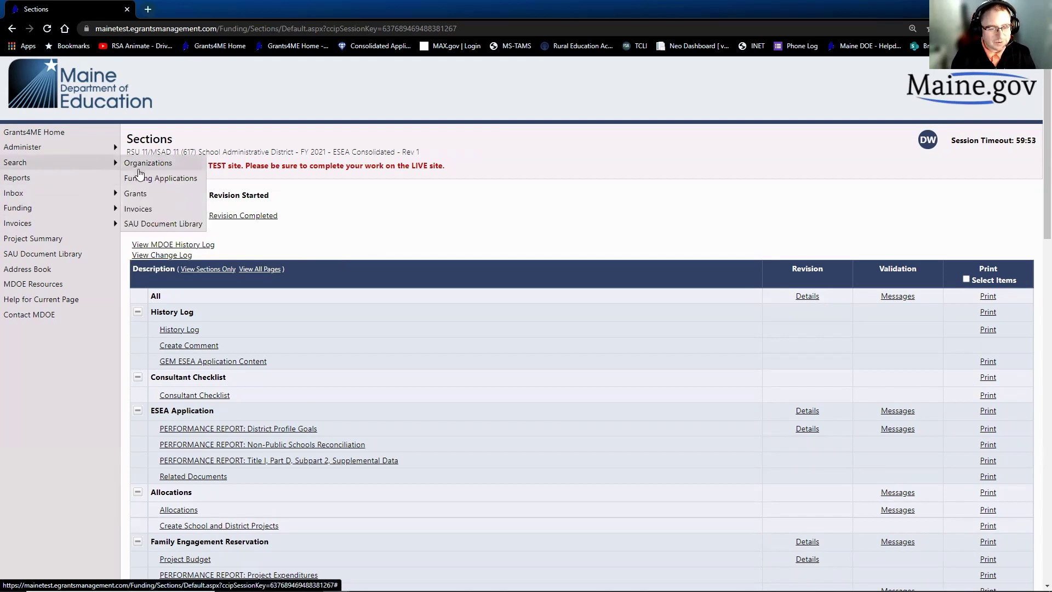
Search Funding Applications for organization name 'augusta'.
left_click(161, 184)
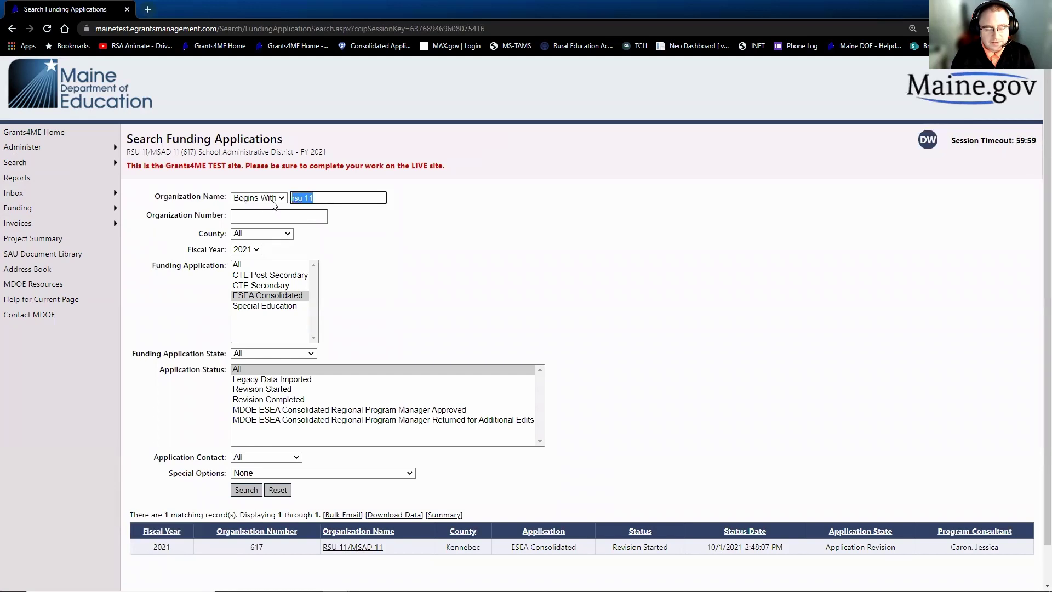
type("augu")
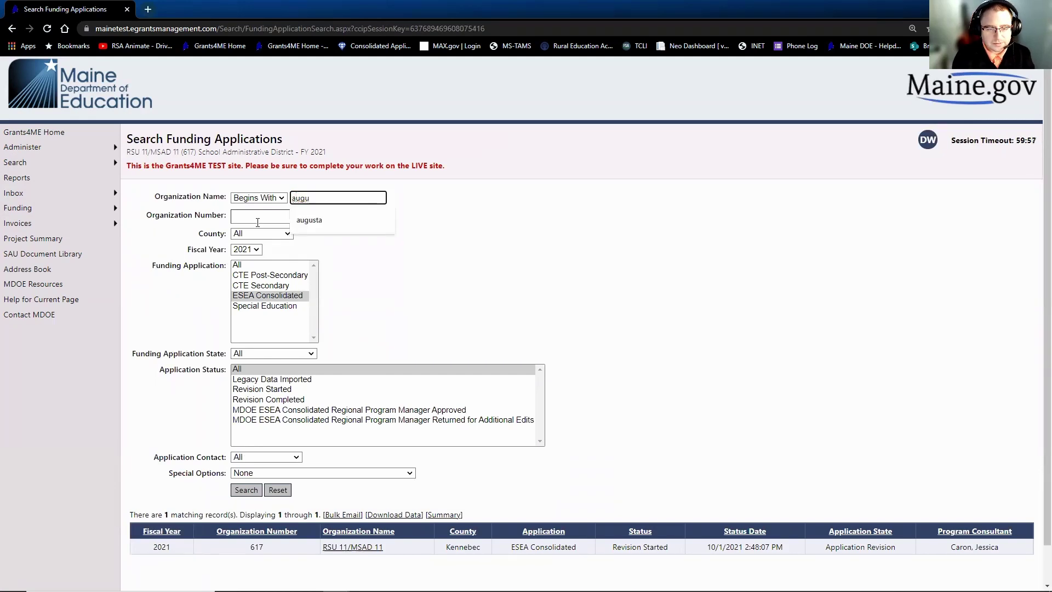
type("sta")
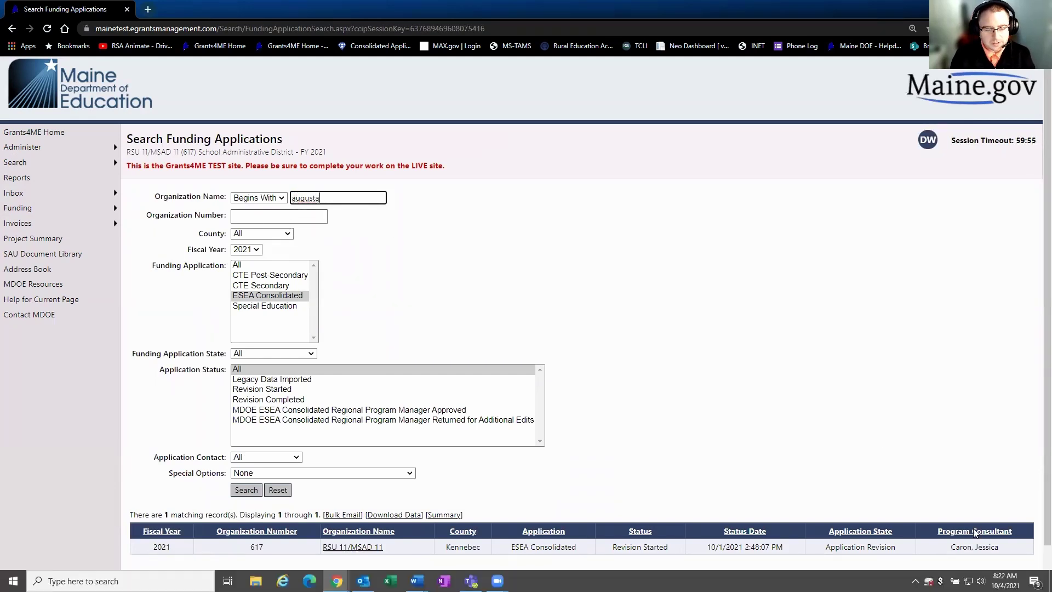
left_click(246, 490)
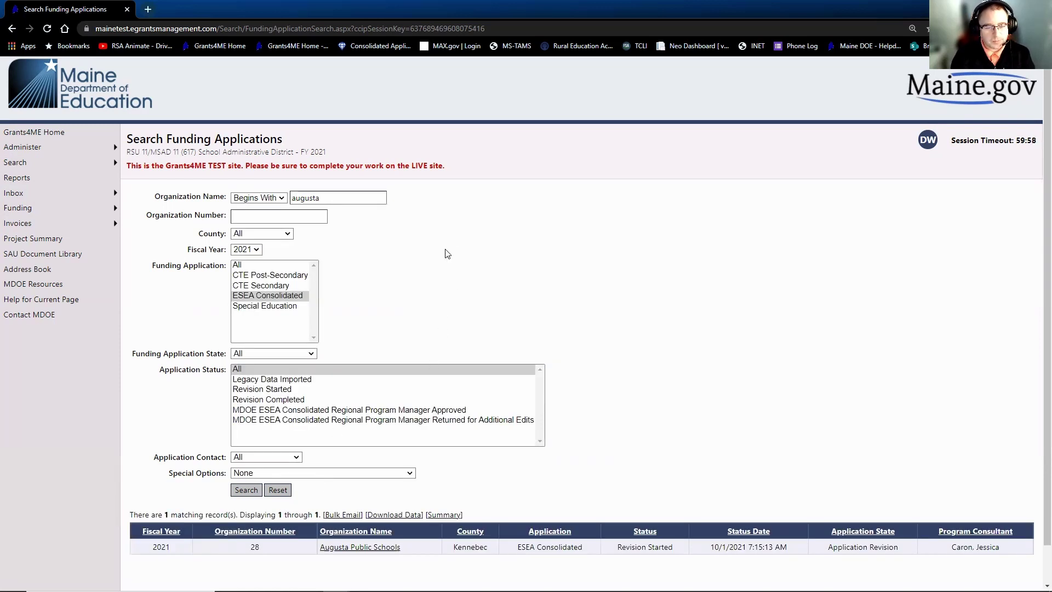
scroll(448, 254, "down", 2)
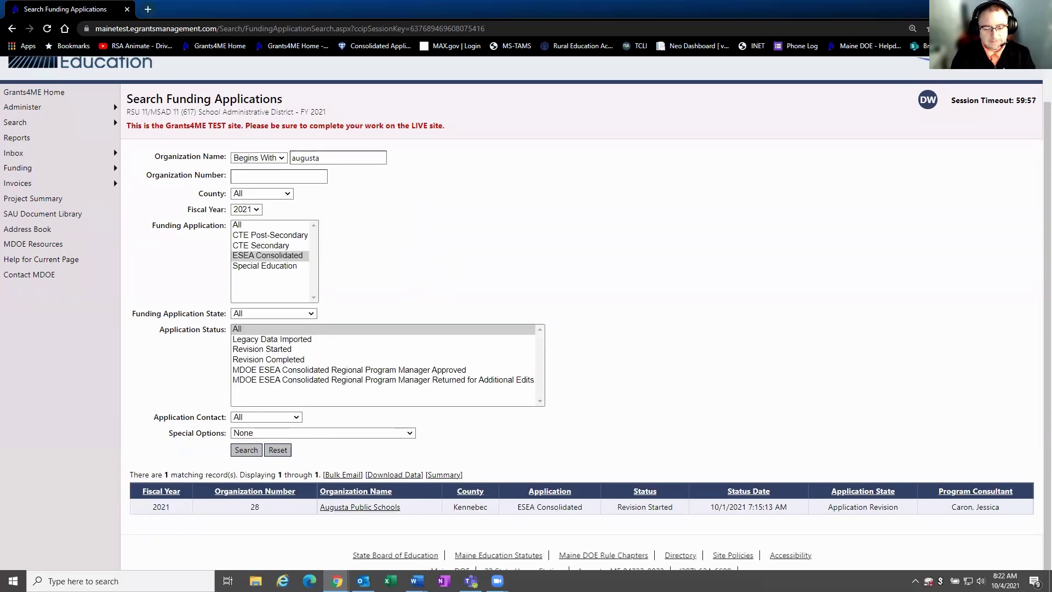
Open Augusta Public Schools' FY 2021 ESEA Consolidated application and scroll its Sections list.
left_click(364, 510)
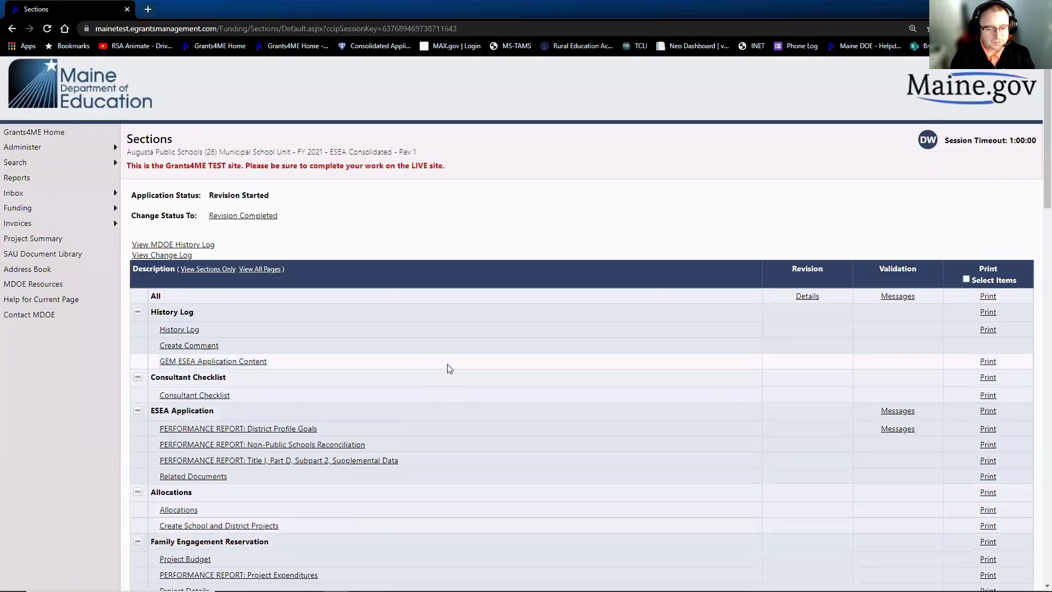
scroll(453, 388, "down", 3)
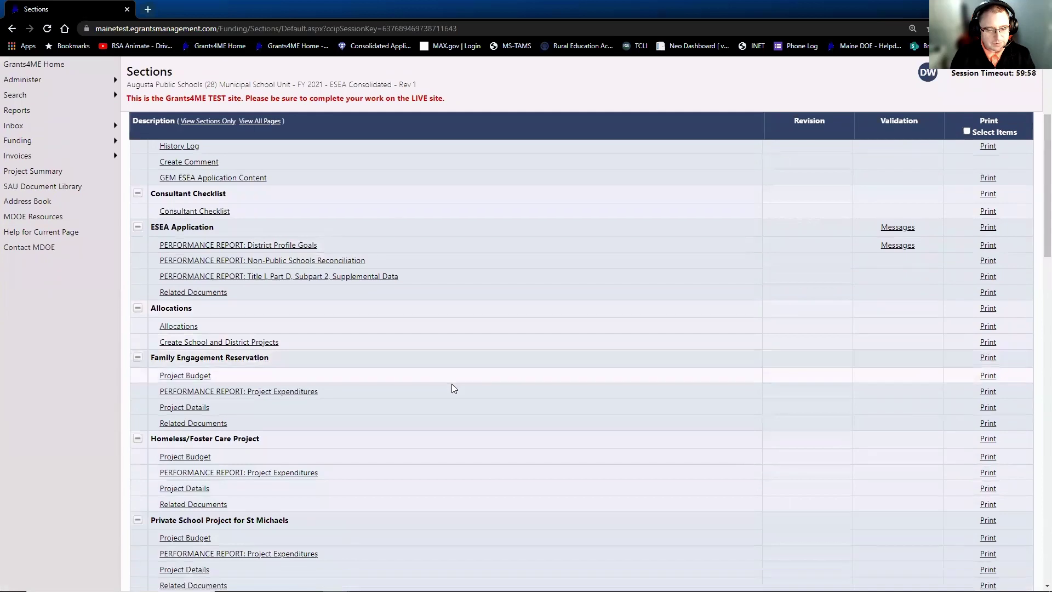
scroll(453, 388, "down", 8)
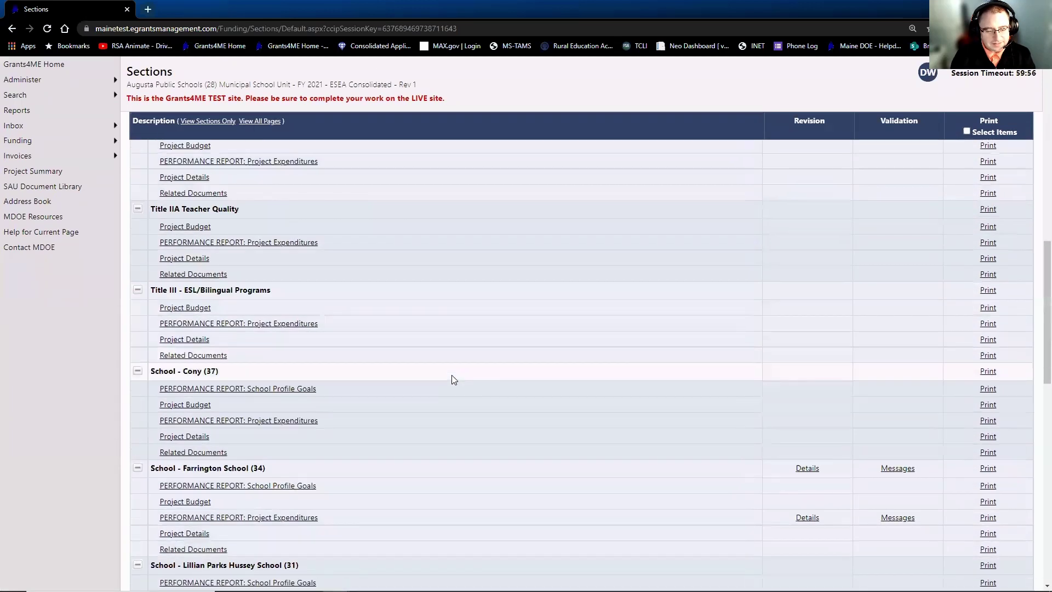
scroll(451, 378, "down", 12)
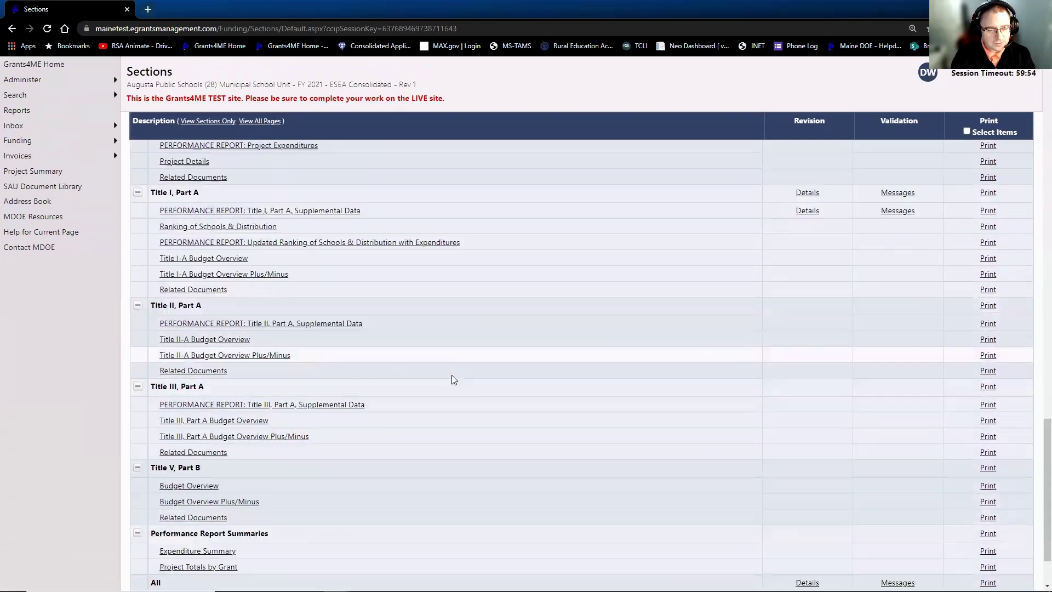
scroll(452, 379, "down", 1)
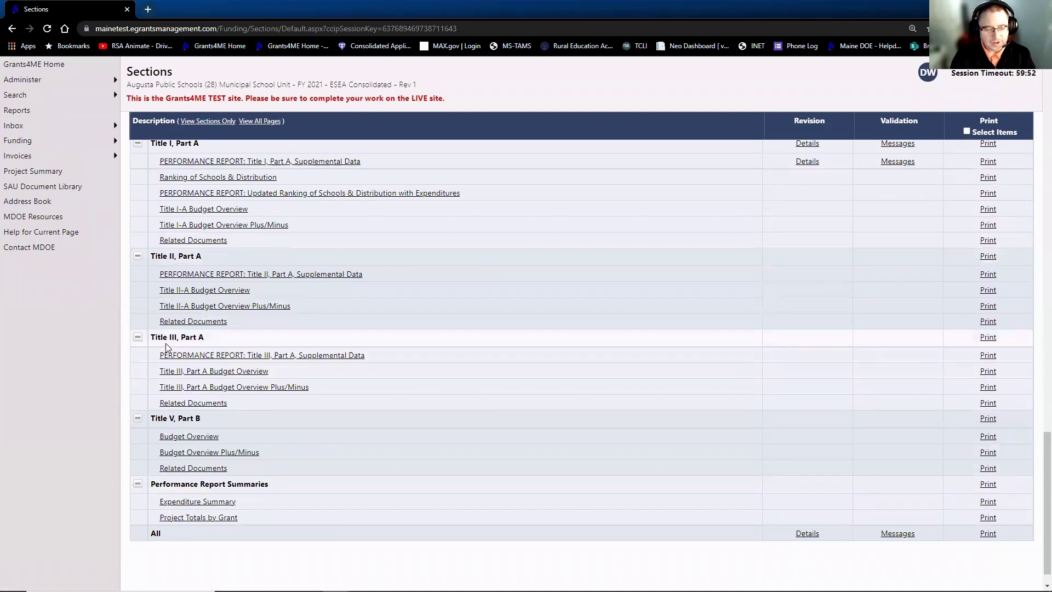
Open Augusta's Title III, Part A Supplemental Data report and scroll through its empty fields.
left_click(312, 360)
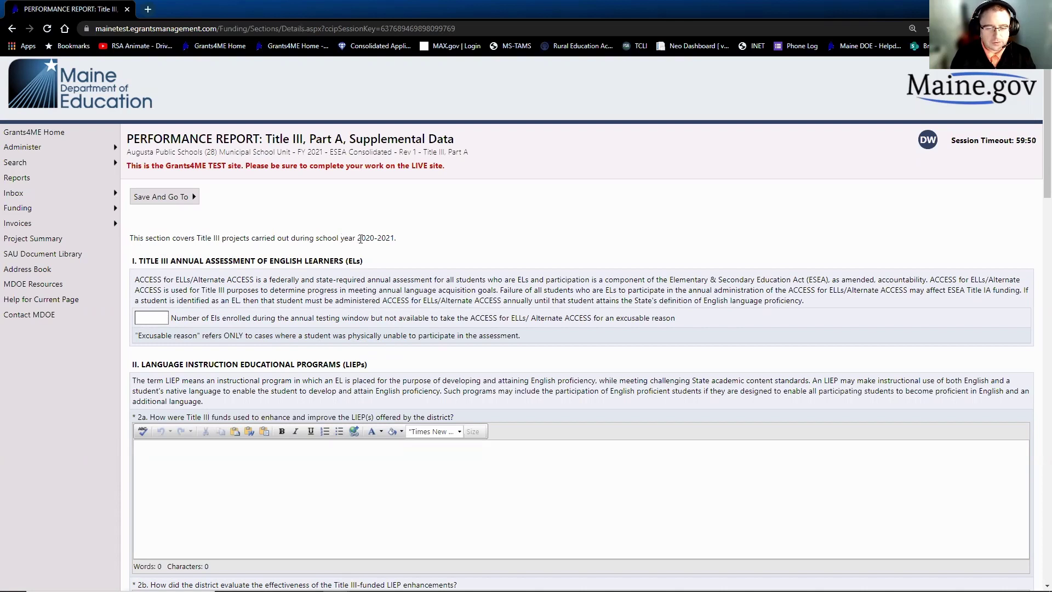
scroll(331, 313, "down", 2)
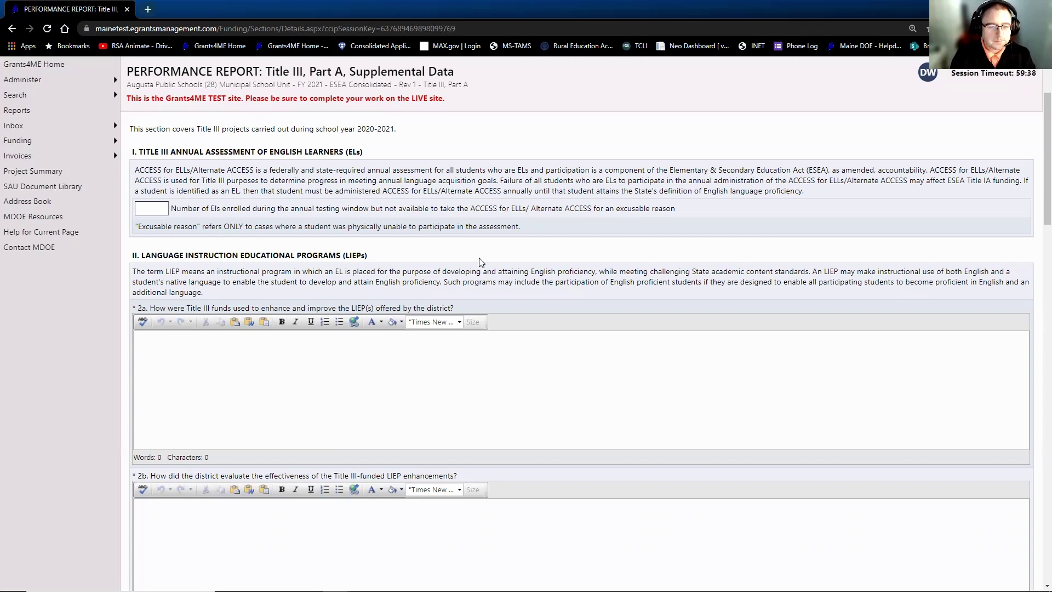
scroll(494, 257, "down", 5)
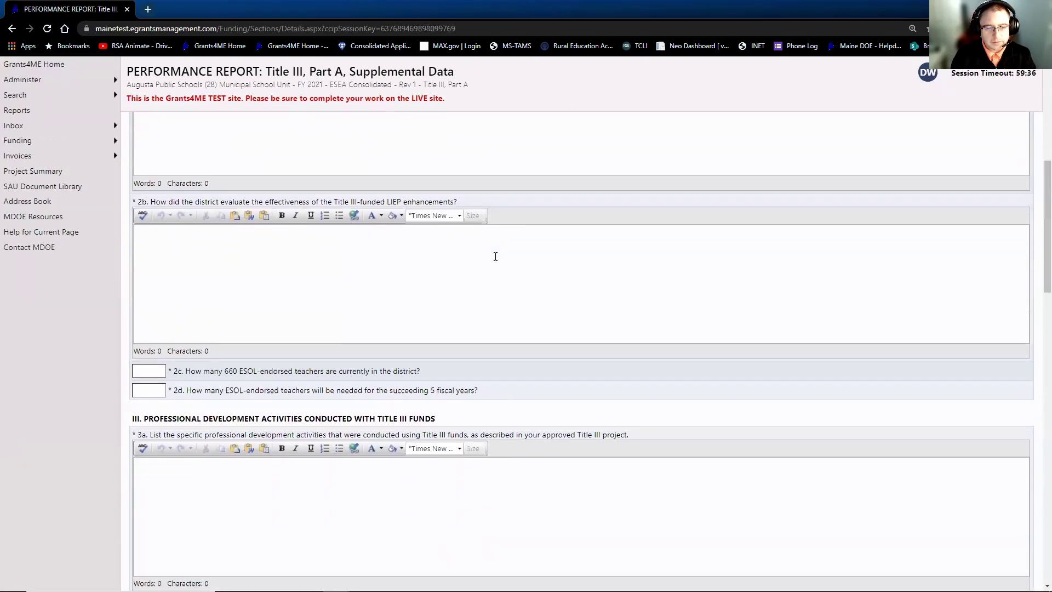
scroll(496, 256, "down", 5)
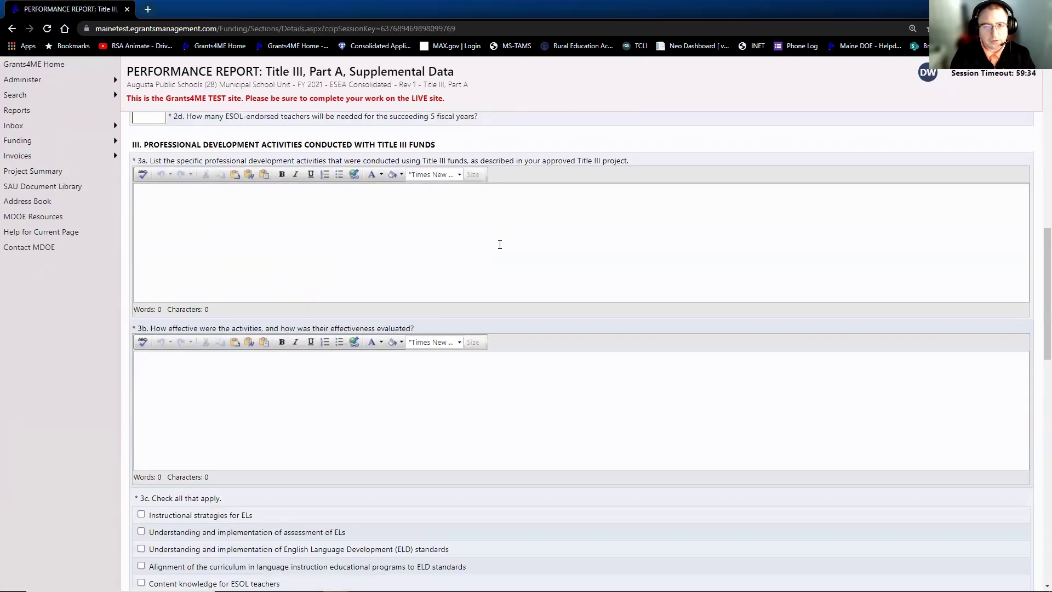
scroll(500, 244, "down", 3)
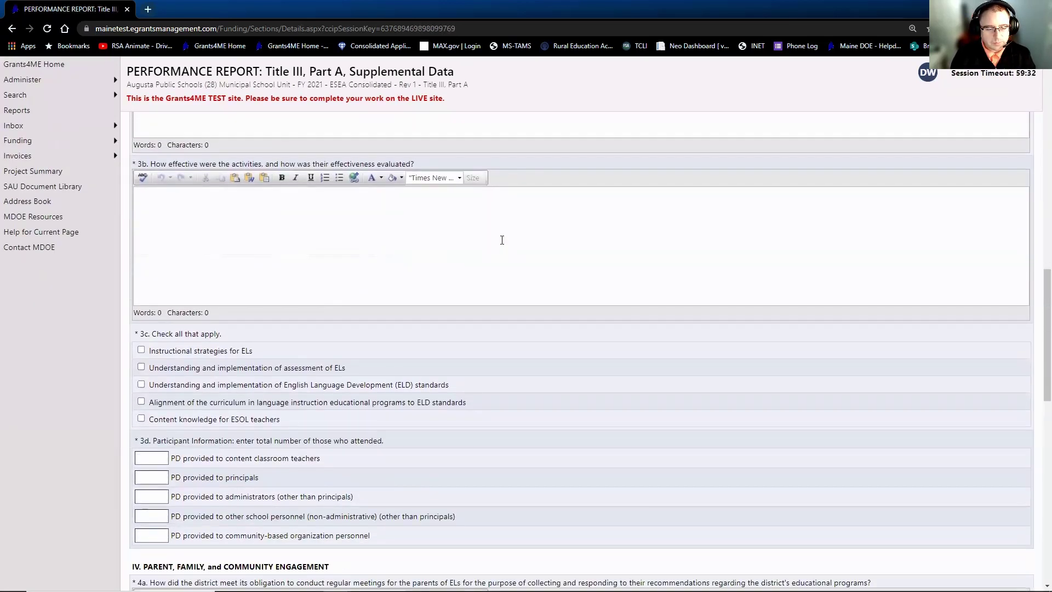
scroll(502, 241, "down", 4)
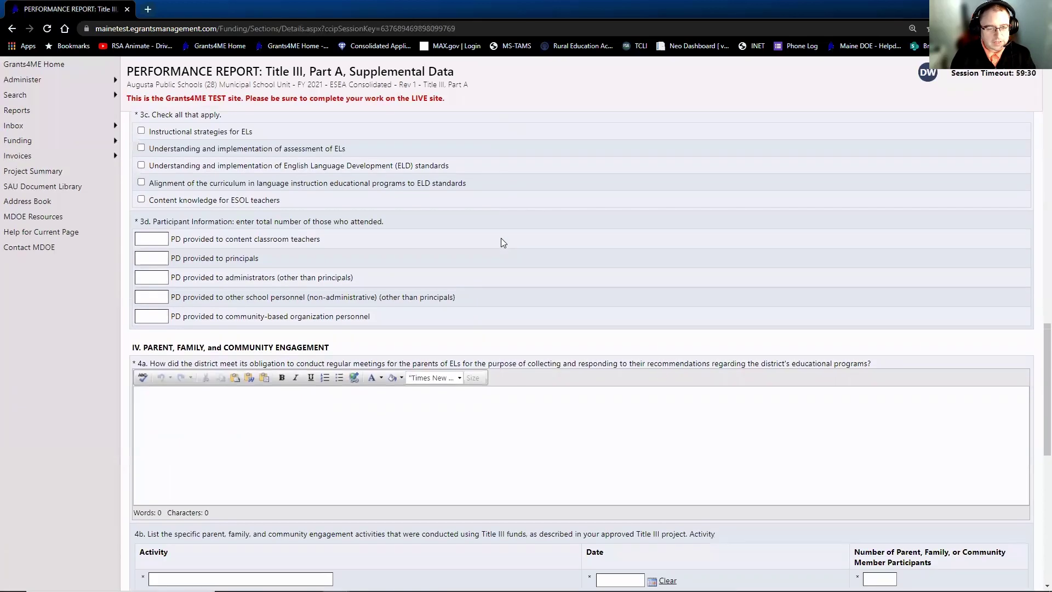
scroll(503, 243, "down", 4)
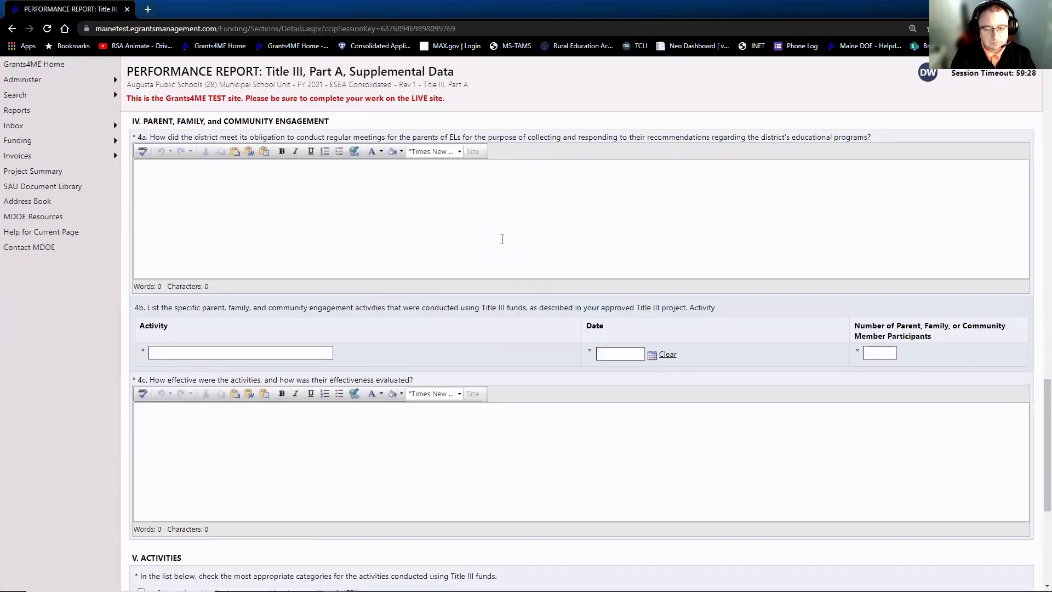
scroll(502, 241, "down", 5)
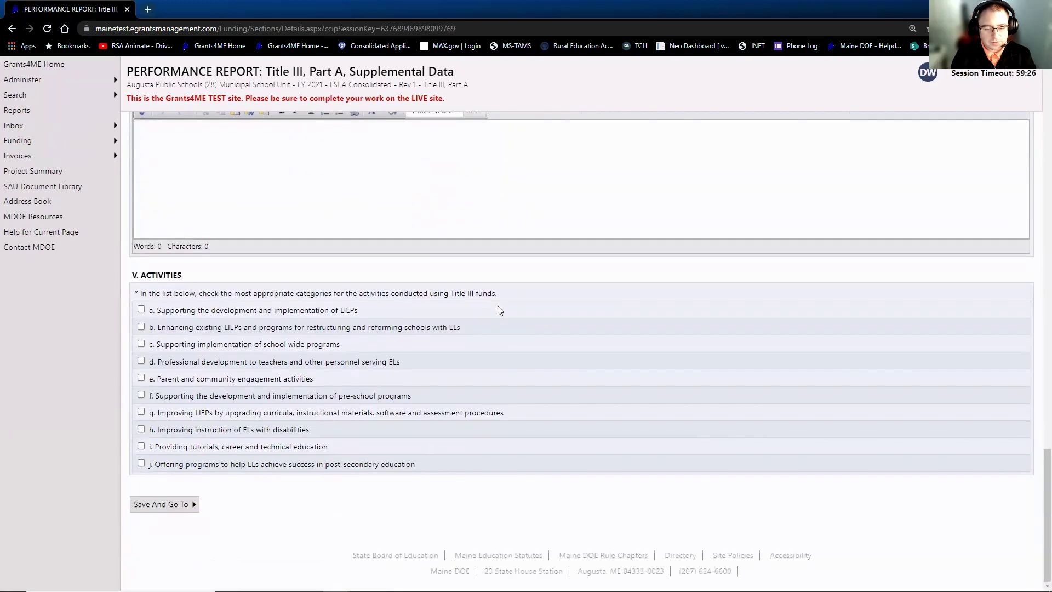
scroll(499, 310, "up", 13)
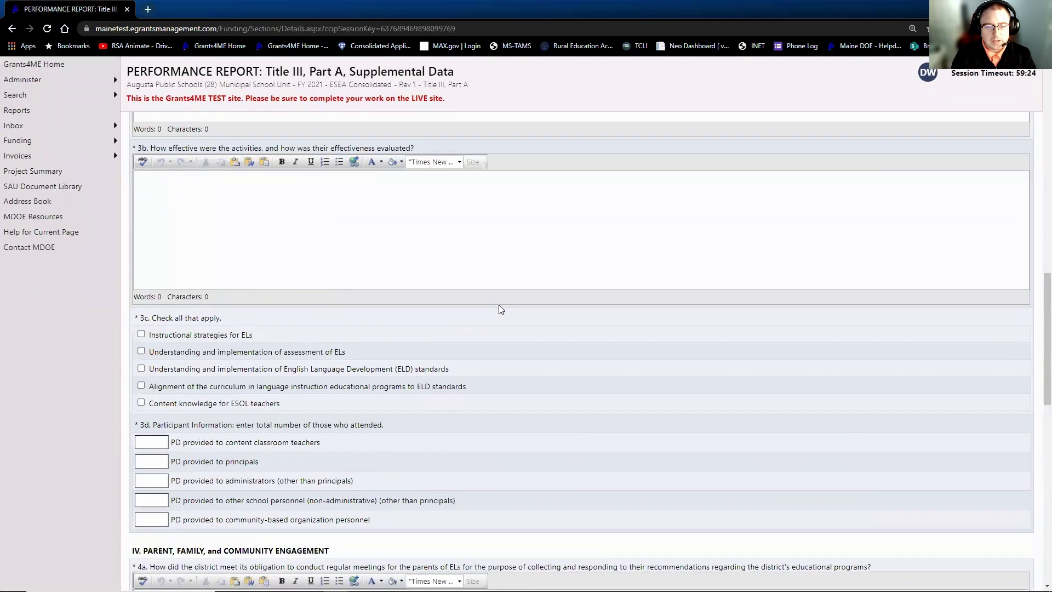
scroll(500, 310, "up", 15)
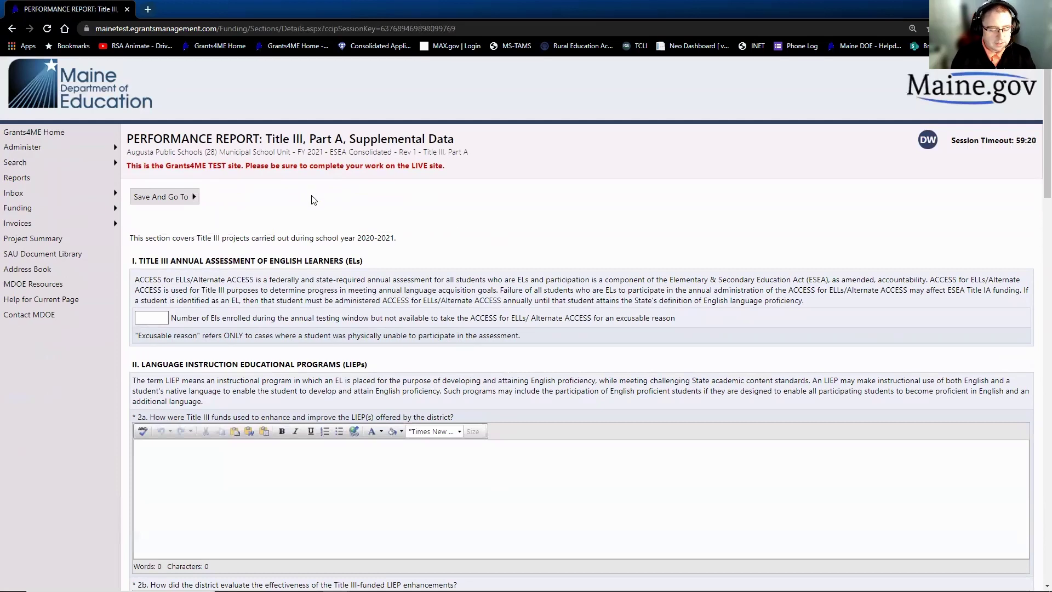
Save the Title III, Part A Supplemental Data page and go to Sections.
left_click(194, 198)
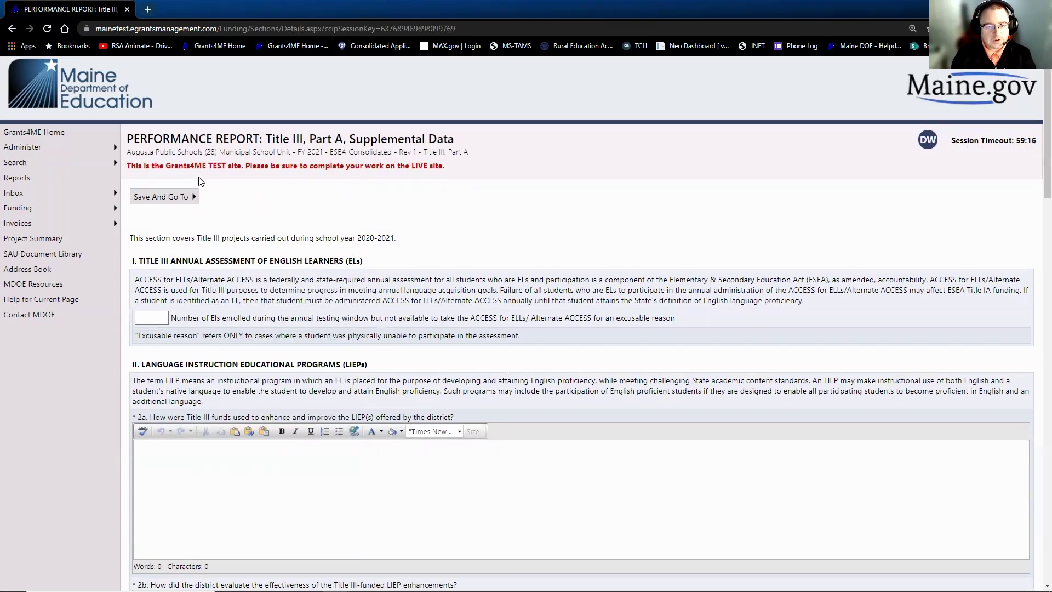
left_click(193, 198)
left_click(246, 245)
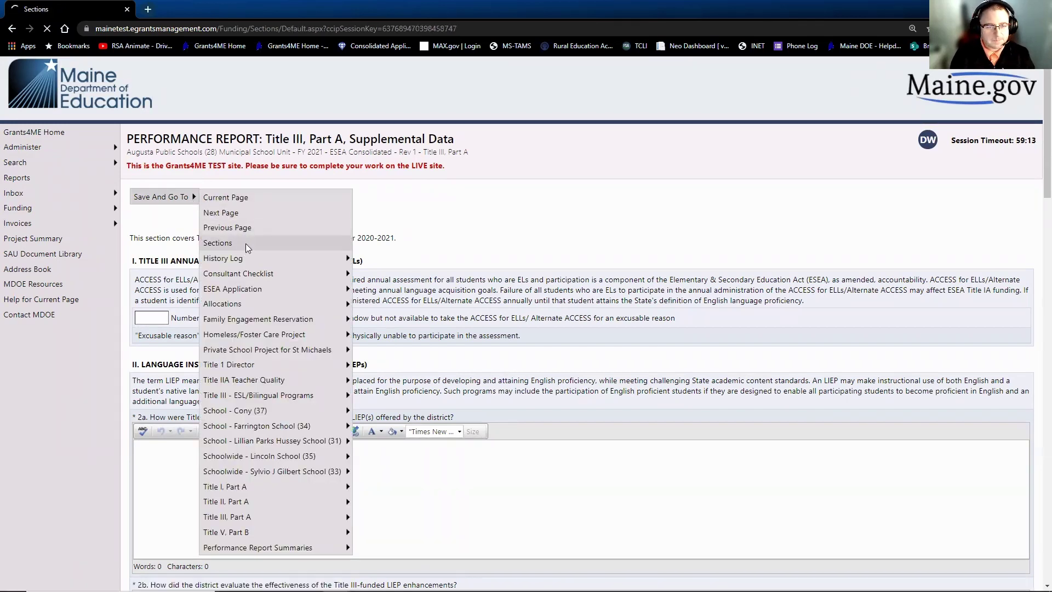